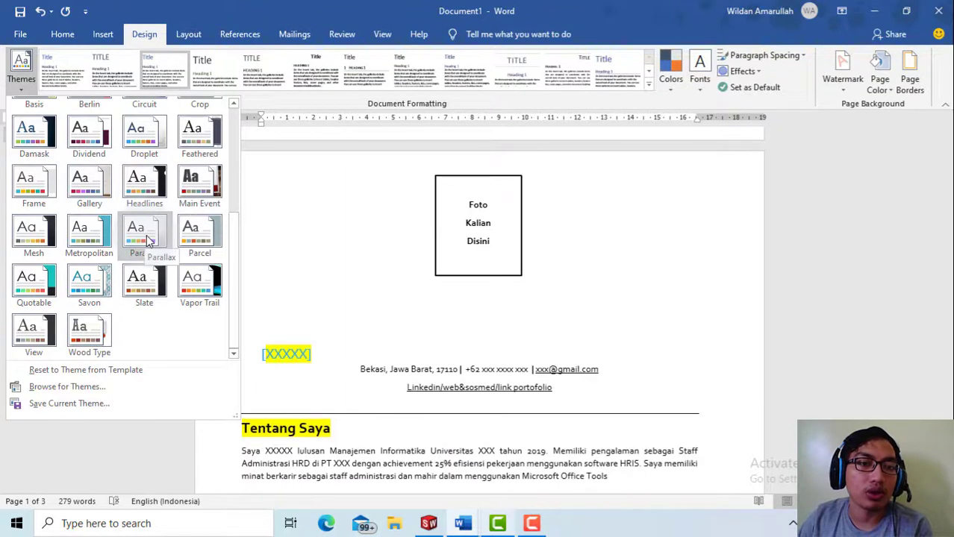
- Apply the Metropolitan theme to the document and look at the heading and body styles it provides
scroll(352, 236, "up", 5)
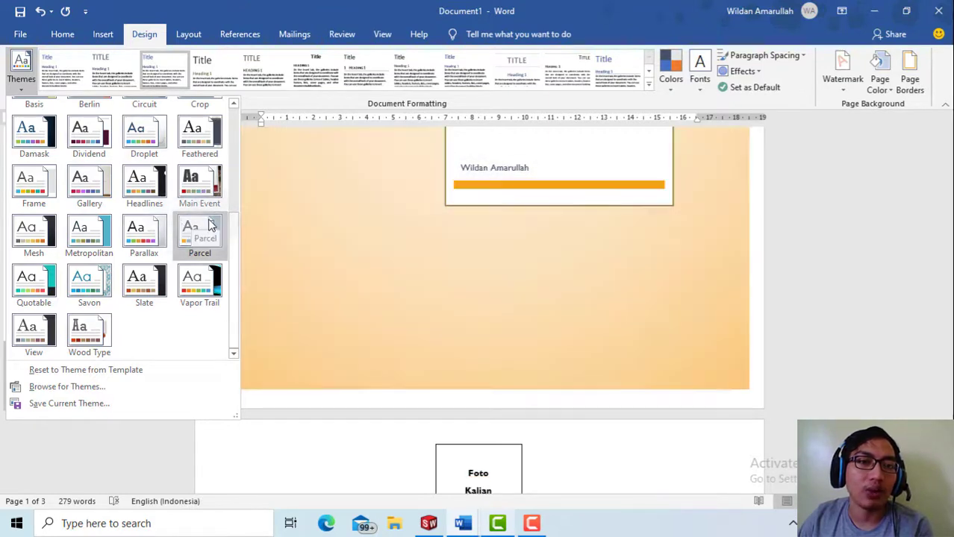
left_click(102, 234)
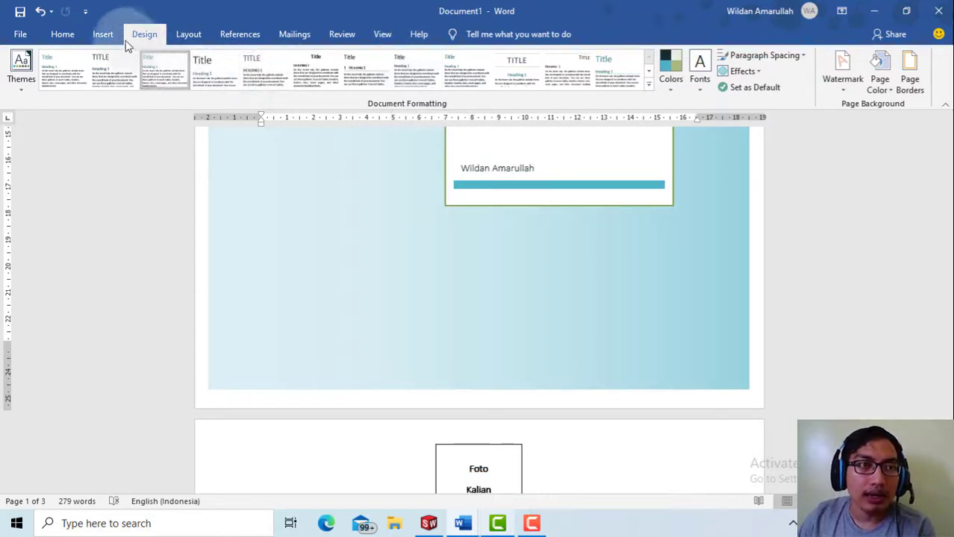
left_click(63, 34)
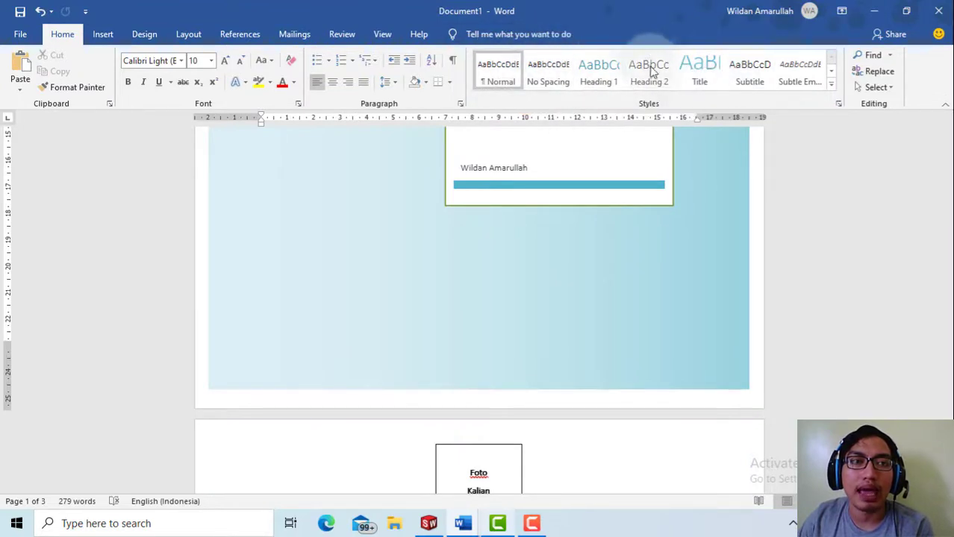
left_click(147, 35)
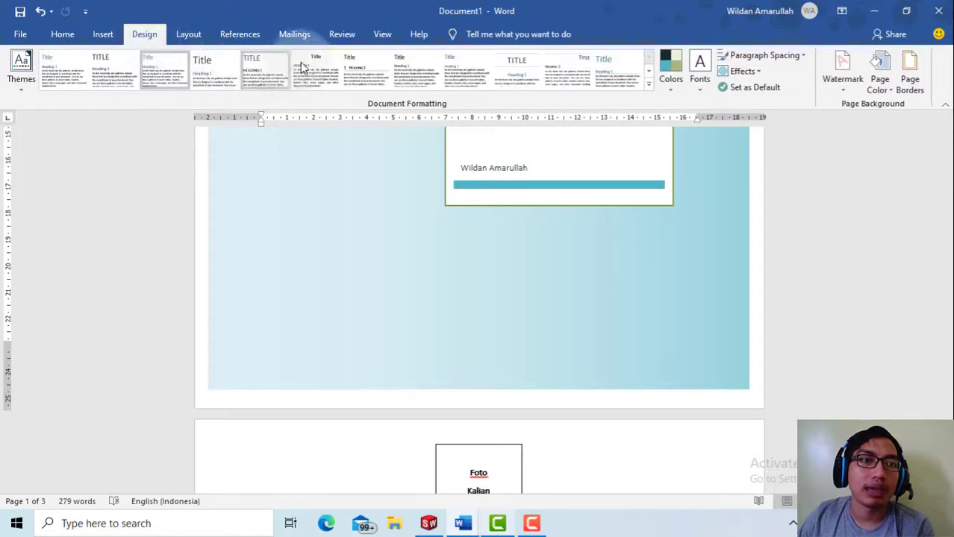
left_click(62, 34)
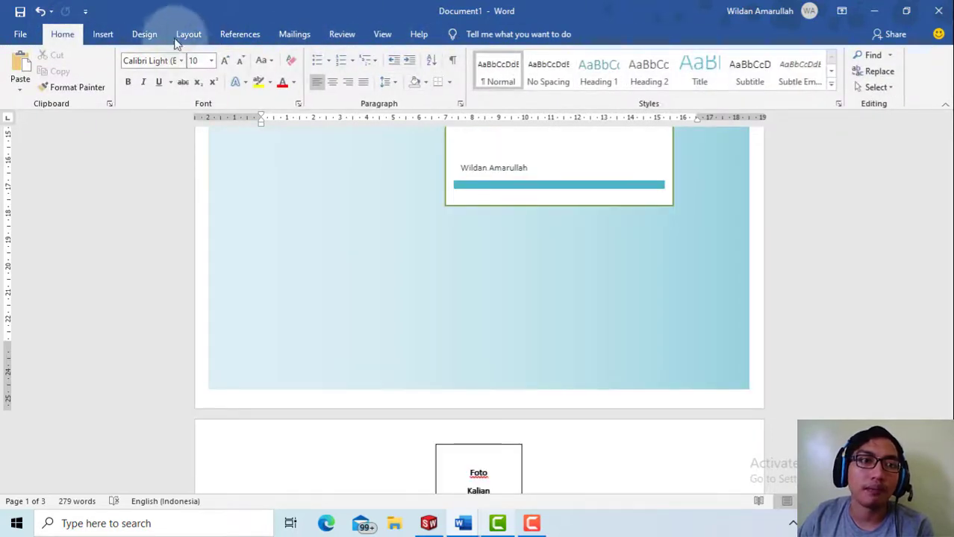
- Try the style set with the colored title directly after Black & White (Word) and check its heading styles
left_click(146, 35)
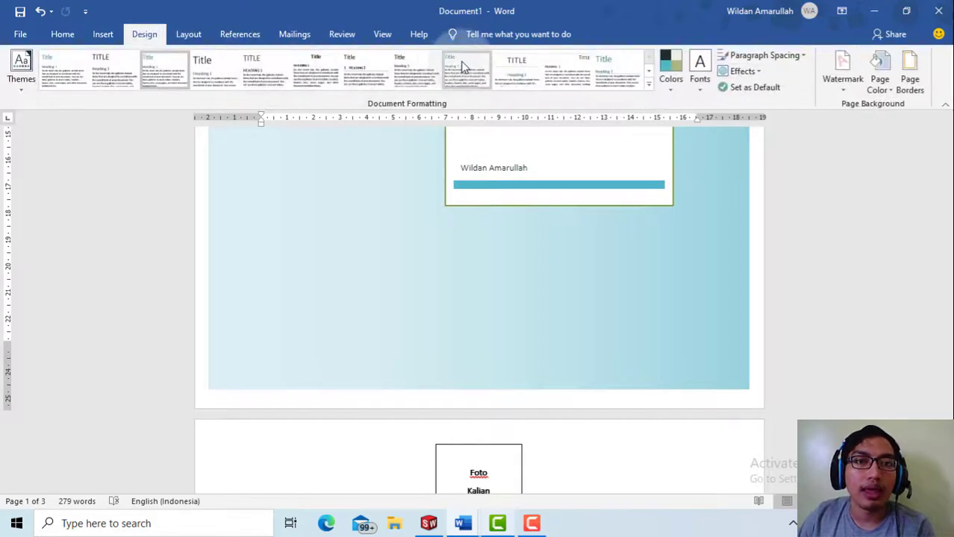
left_click(463, 66)
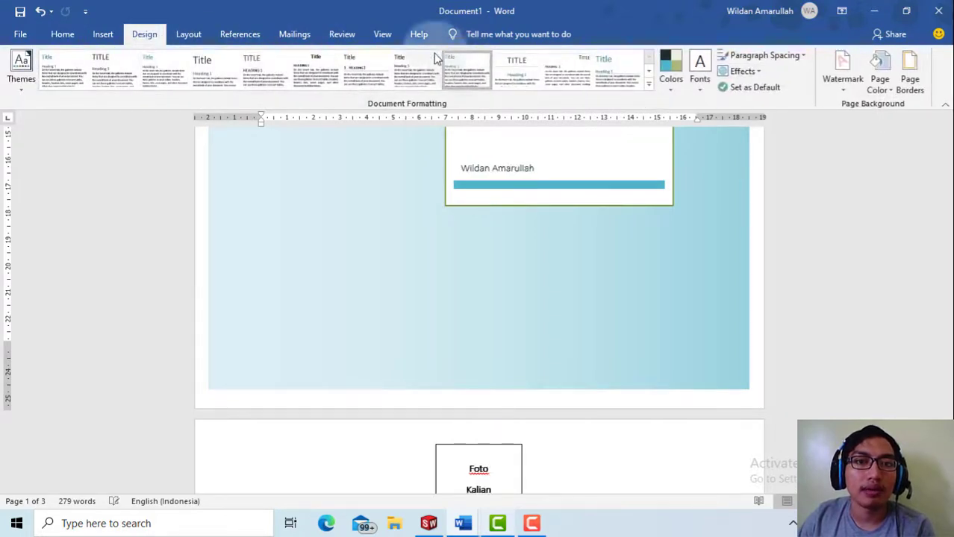
left_click(63, 34)
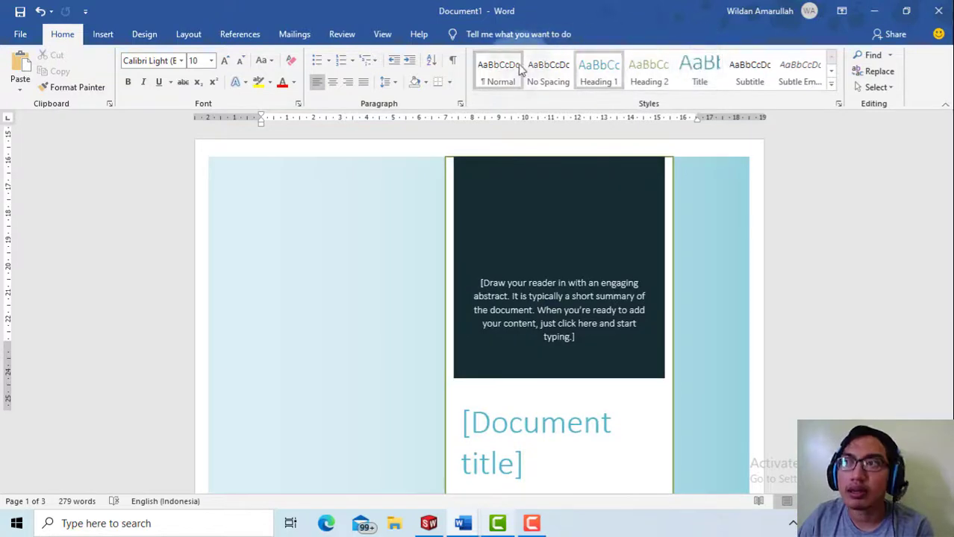
- Apply the Black & White (Word) style set to the document and check its heading styles
left_click(152, 35)
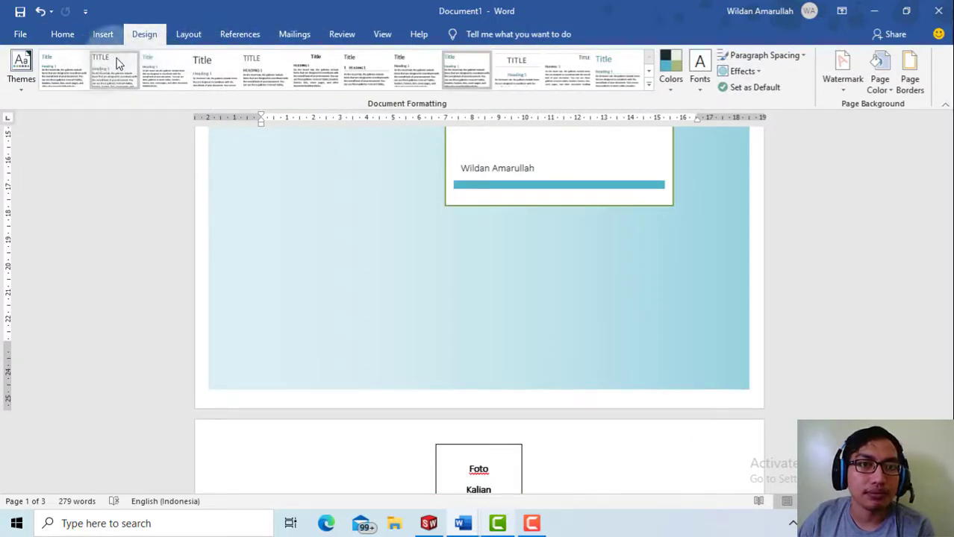
left_click(407, 58)
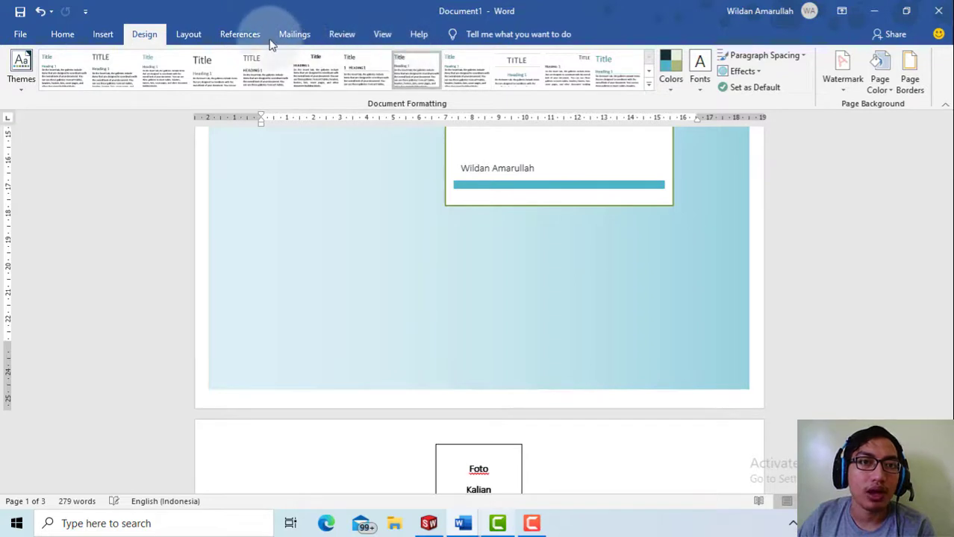
left_click(66, 35)
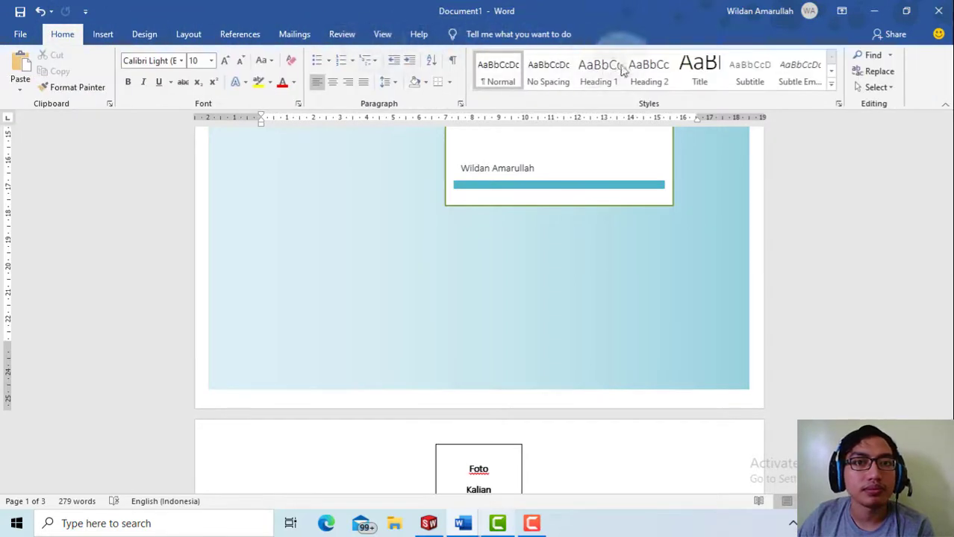
- Set the document's theme colors to Orange and preview alternative color sets without applying them
left_click(145, 34)
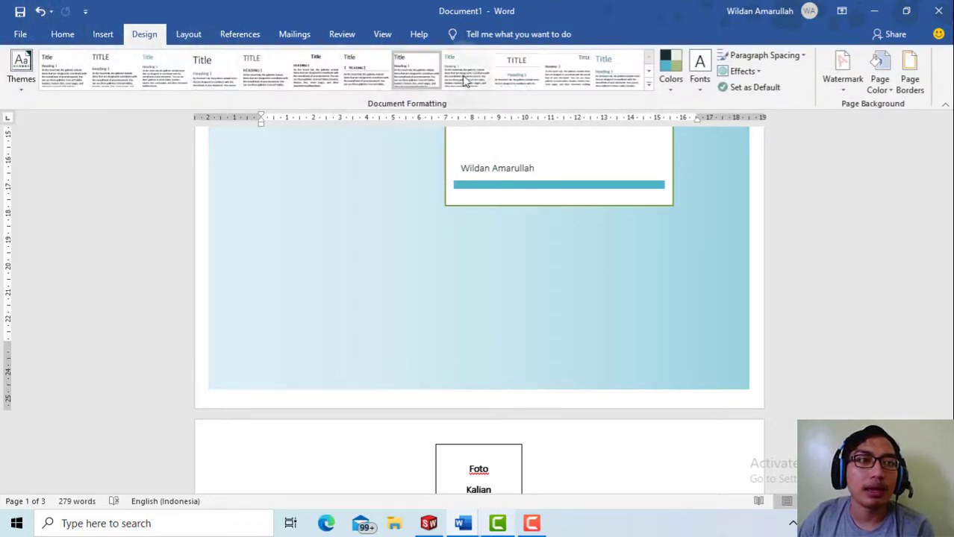
left_click(671, 81)
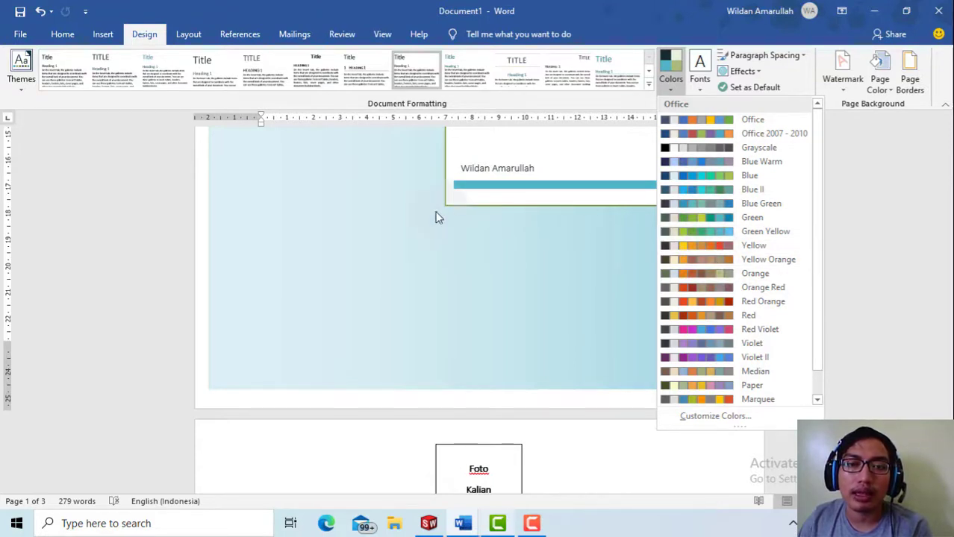
left_click(769, 274)
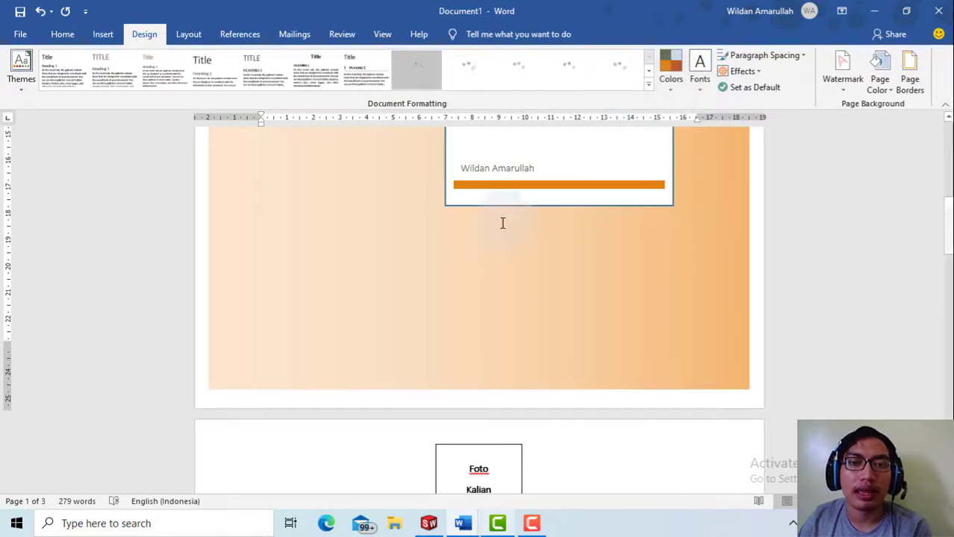
left_click(673, 83)
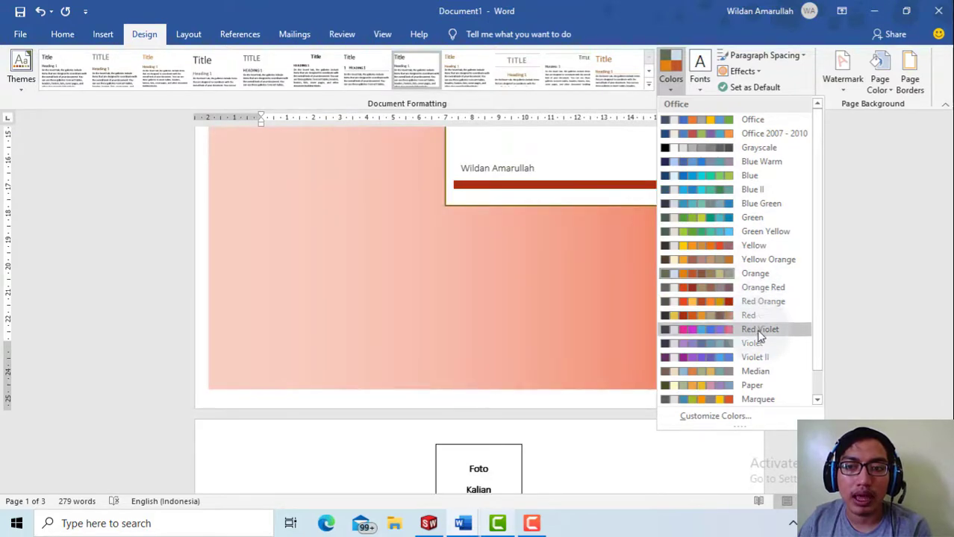
left_click(554, 297)
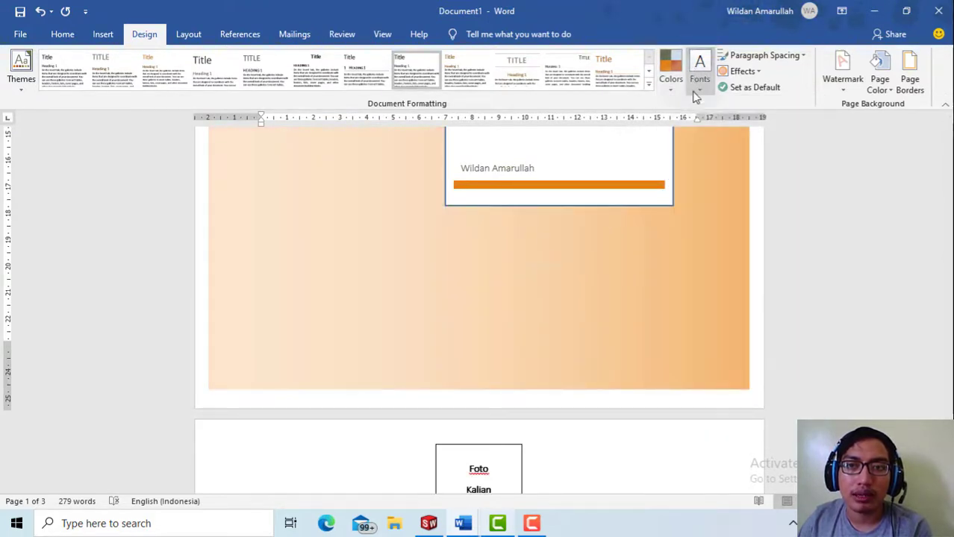
- Look over the cover page and CV text alongside the available theme font sets and paragraph styles
scroll(646, 181, "down", 3)
scroll(646, 181, "down", 3)
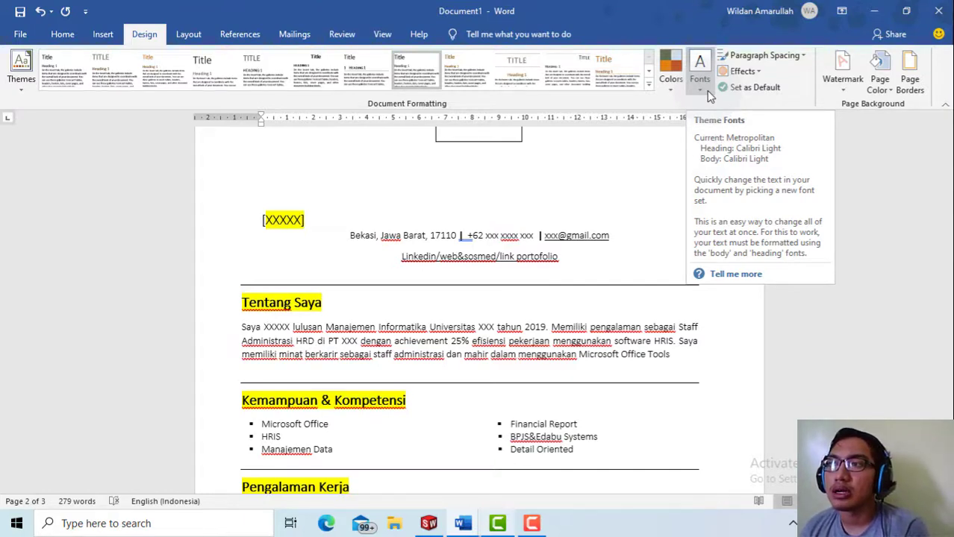
left_click(707, 90)
scroll(481, 275, "up", 3)
scroll(481, 274, "up", 7)
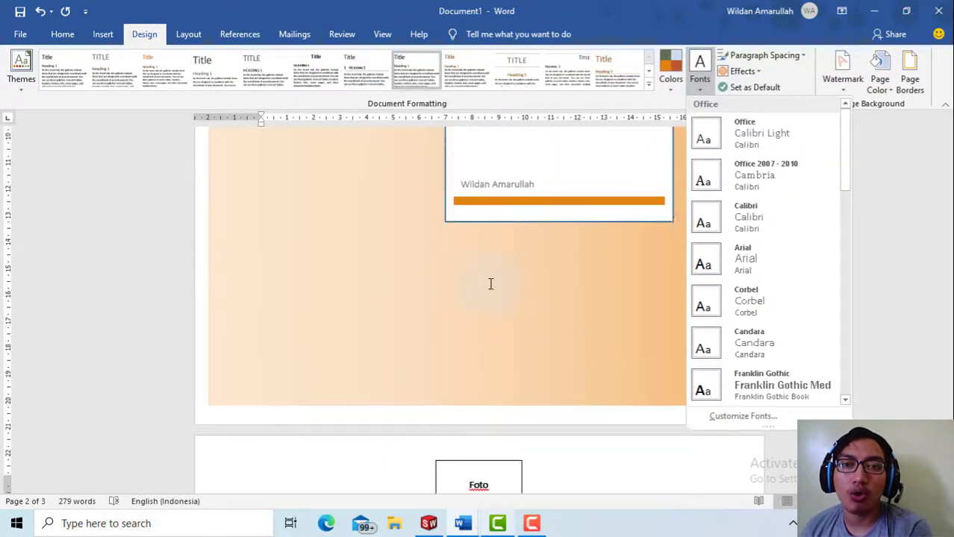
scroll(487, 211, "up", 2)
scroll(493, 205, "down", 1)
scroll(592, 270, "down", 10)
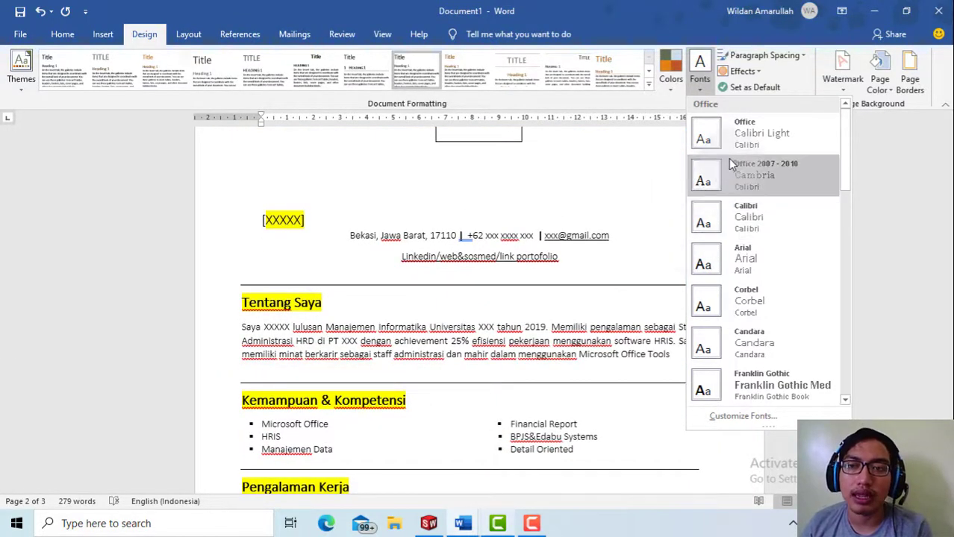
left_click(58, 36)
left_click(59, 35)
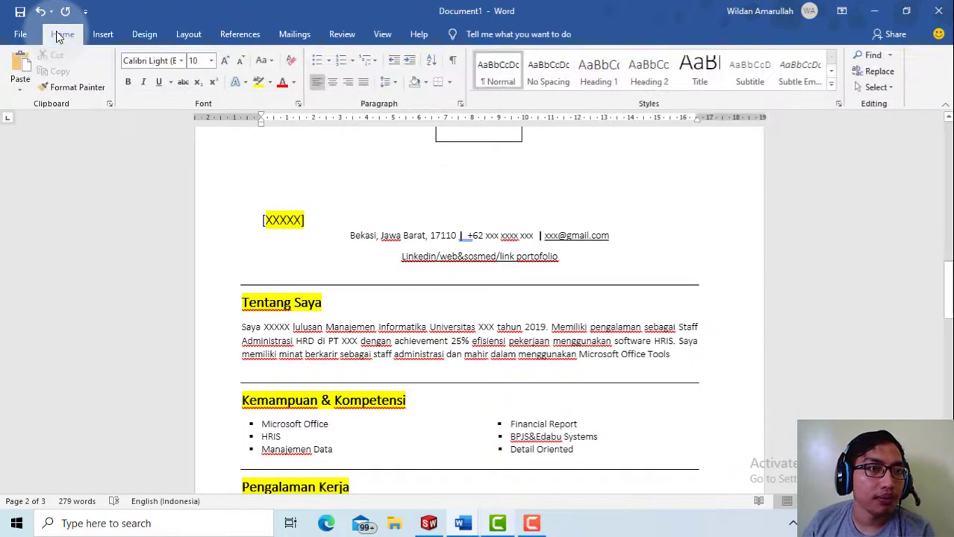
- Change the document's theme fonts to Franklin Gothic and check the cover page and CV text
left_click(148, 35)
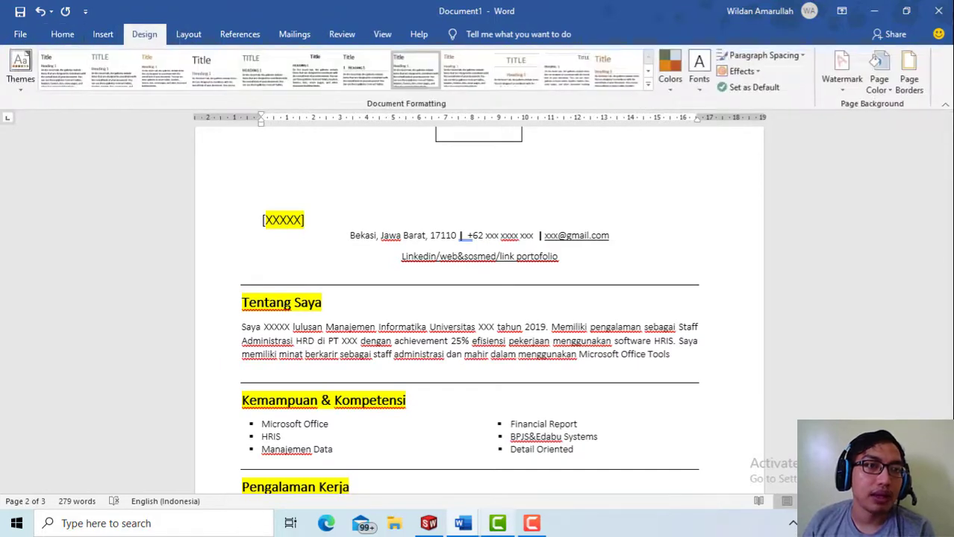
left_click(699, 67)
scroll(751, 255, "down", 3)
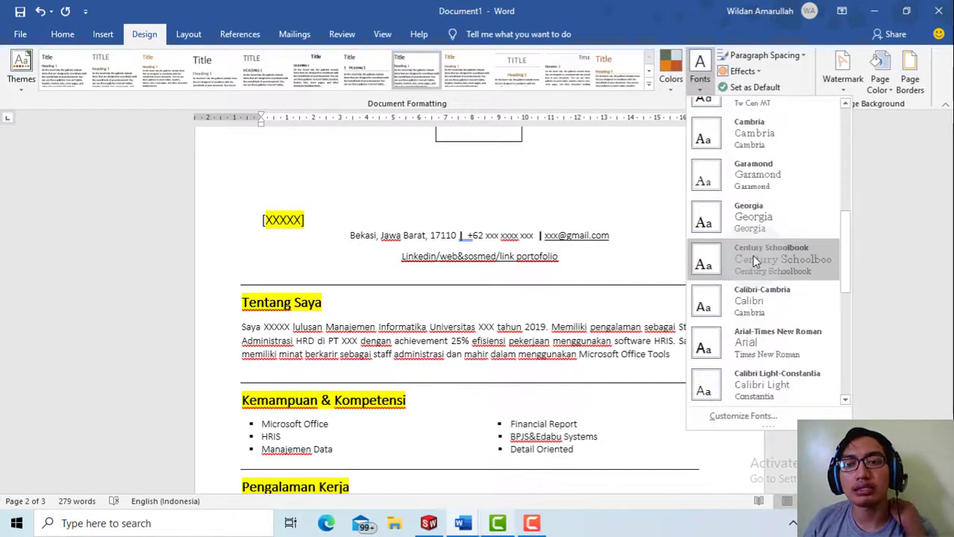
scroll(752, 255, "up", 5)
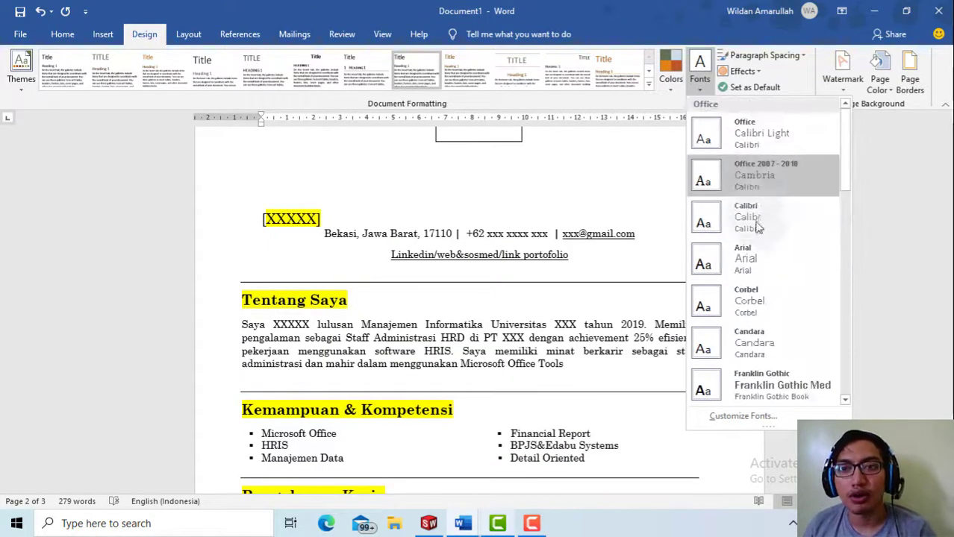
scroll(744, 391, "down", 1)
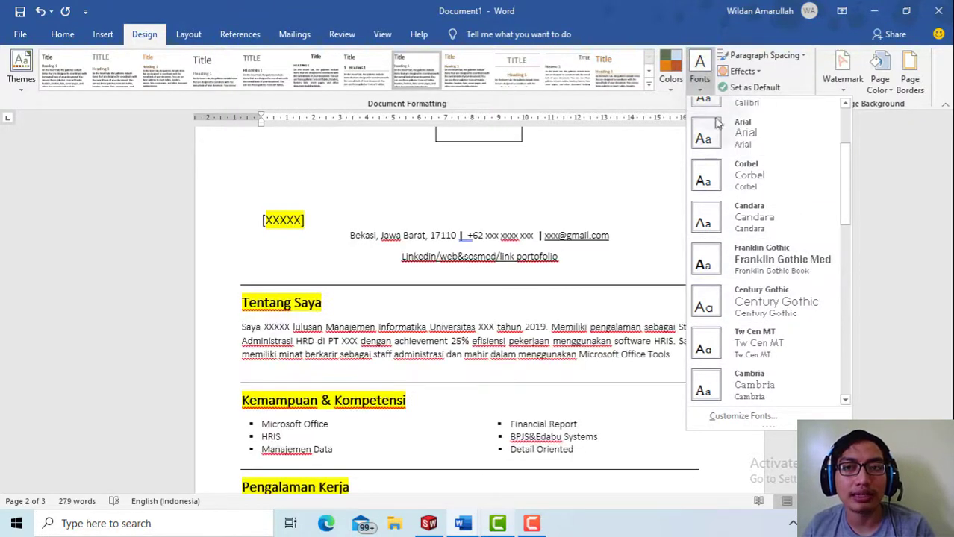
scroll(780, 314, "down", 1)
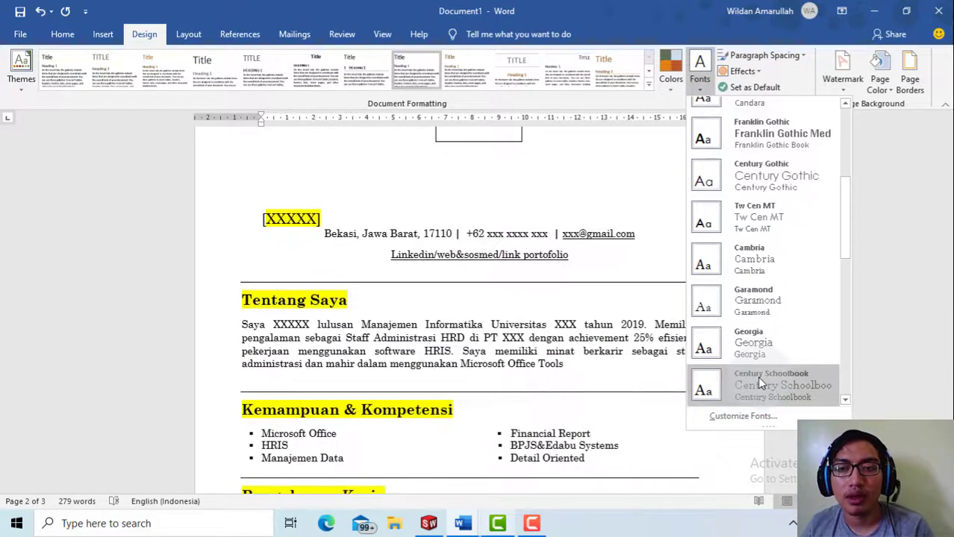
left_click(752, 146)
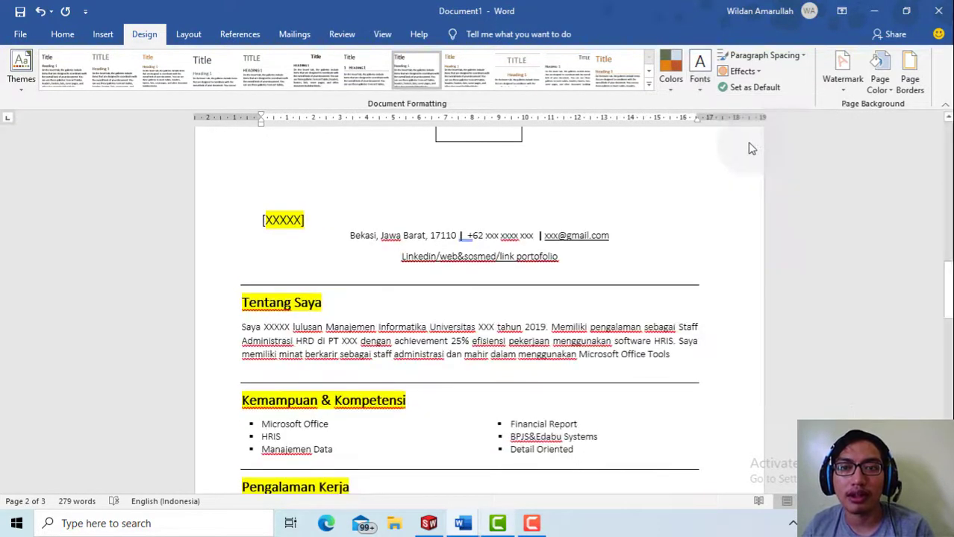
scroll(480, 269, "up", 10)
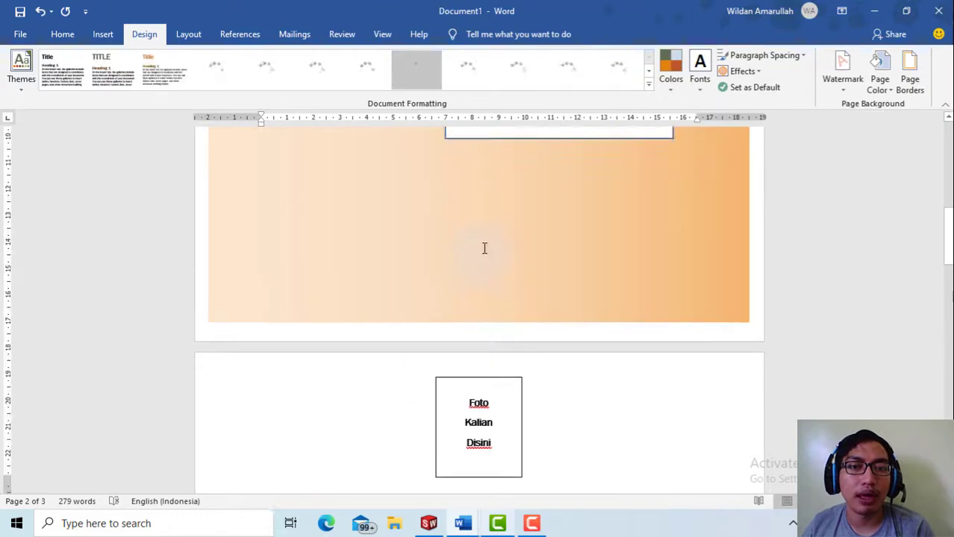
scroll(499, 186, "up", 3)
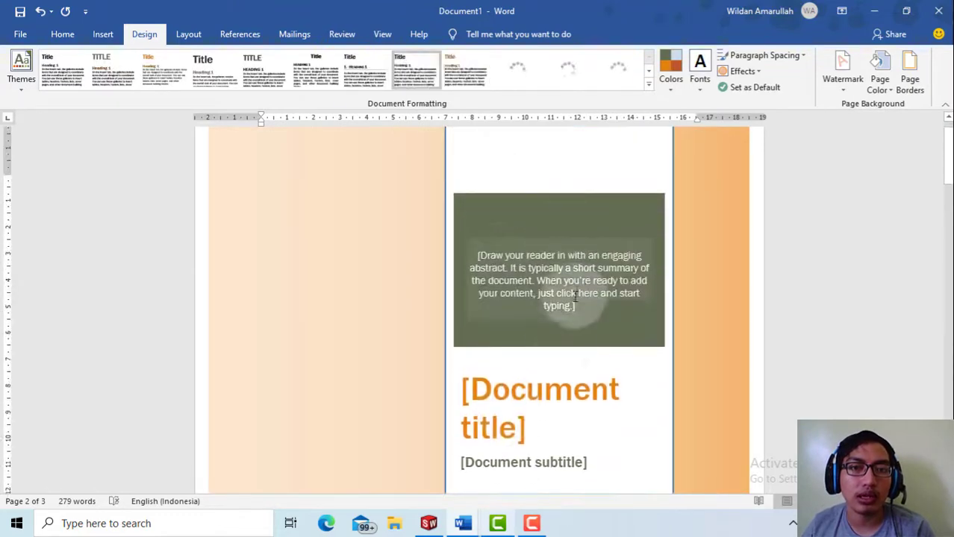
scroll(559, 346, "down", 6)
scroll(555, 340, "down", 10)
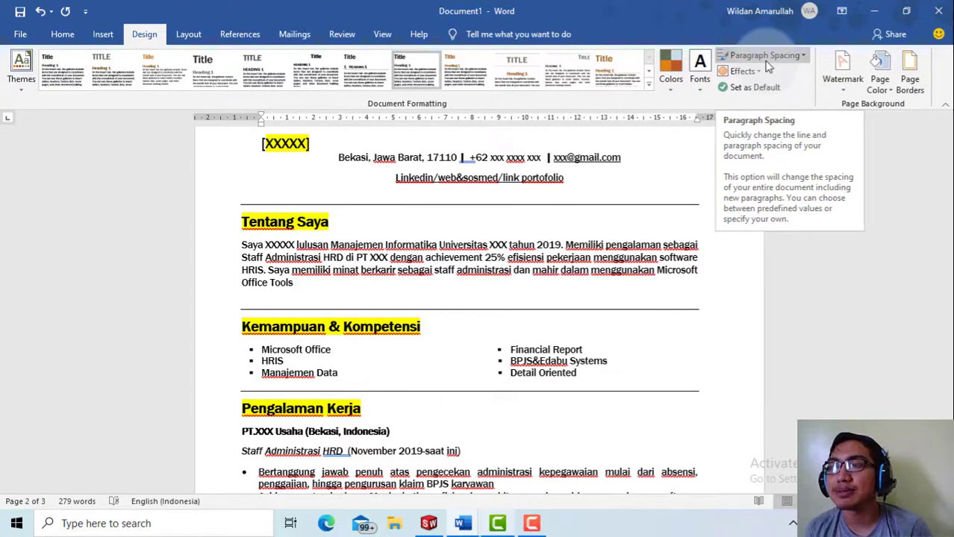
- Preview the built-in paragraph spacing options, such as Tight and Double, on the CV text without applying one
left_click(766, 58)
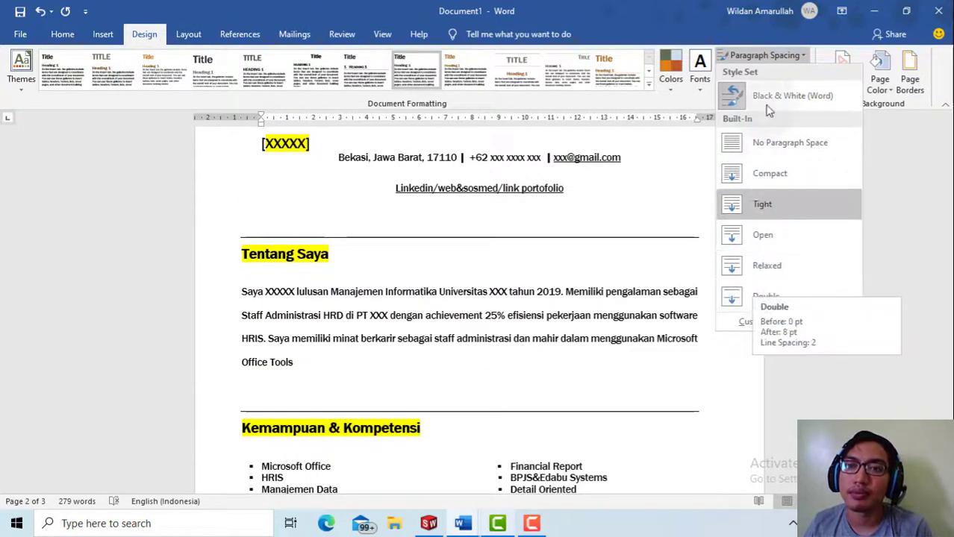
left_click(672, 152)
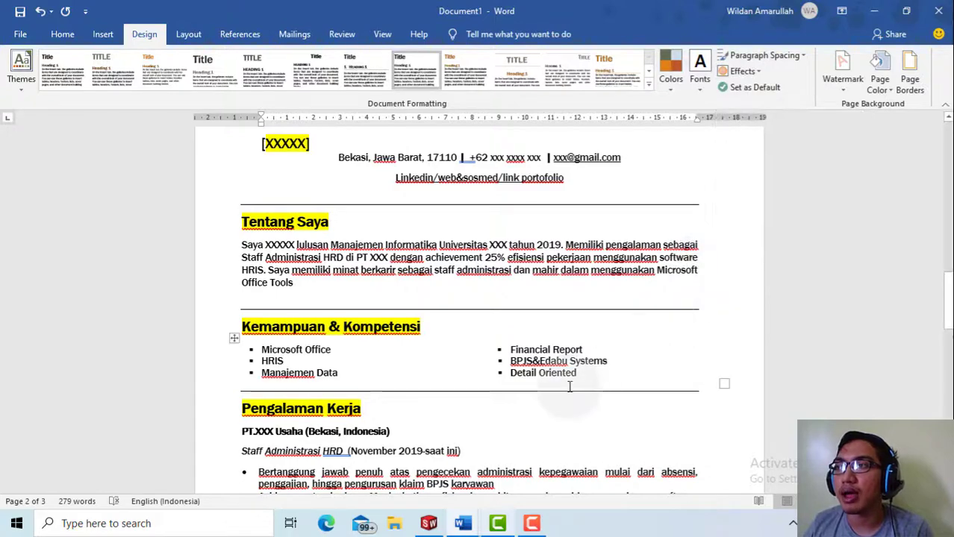
- Draw a rectangle about 15 cm wide and 4.5 cm high below the Referensi Kontak section on the last page
scroll(565, 385, "up", 3)
scroll(563, 385, "down", 18)
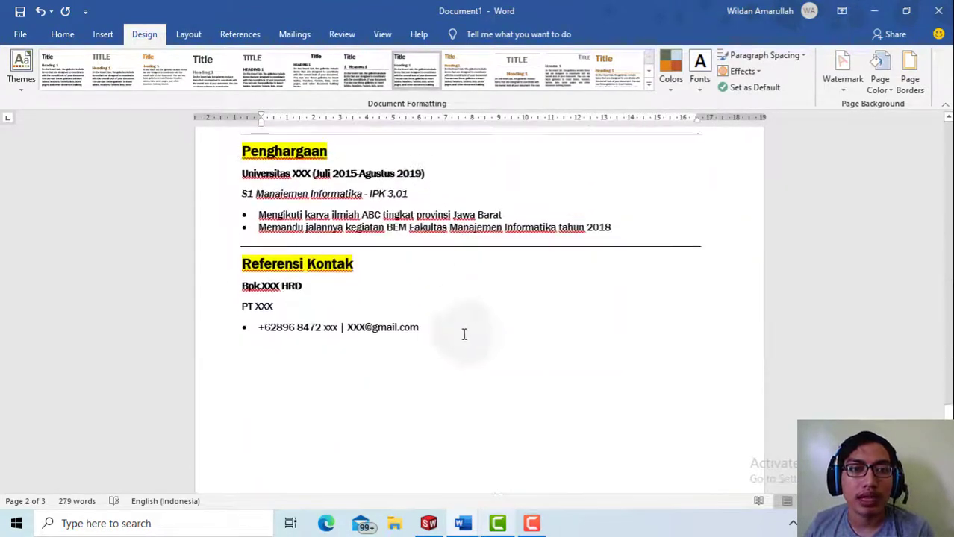
left_click(102, 38)
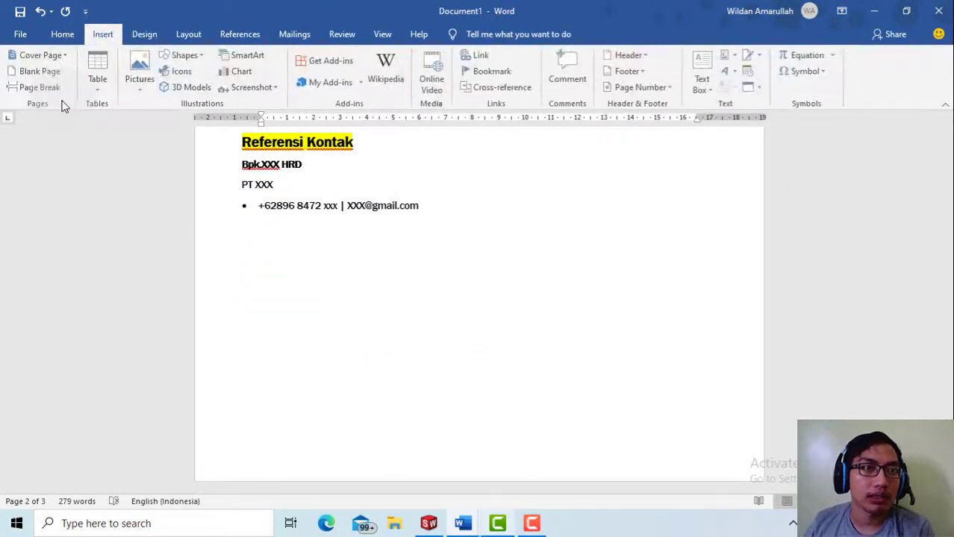
left_click(189, 59)
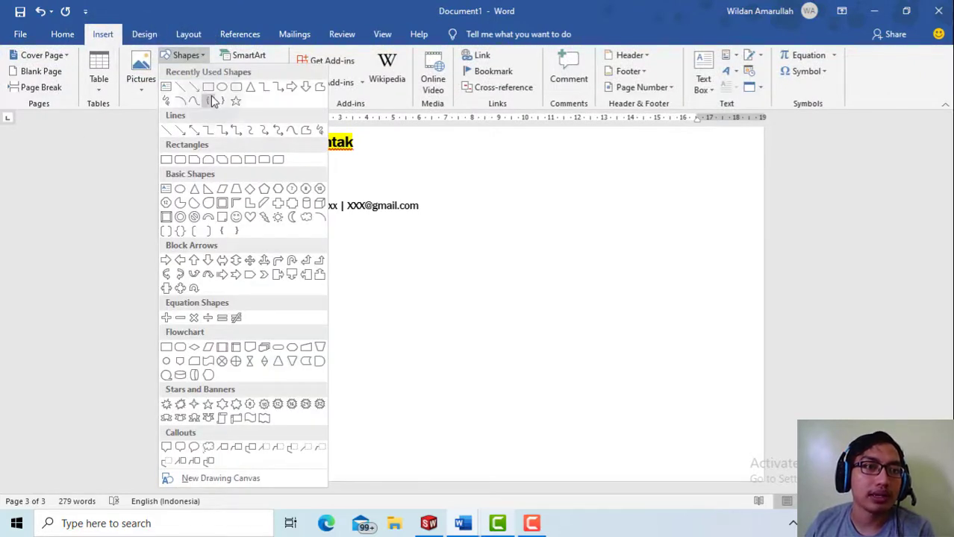
left_click(208, 86)
left_click_drag(242, 264, 639, 385)
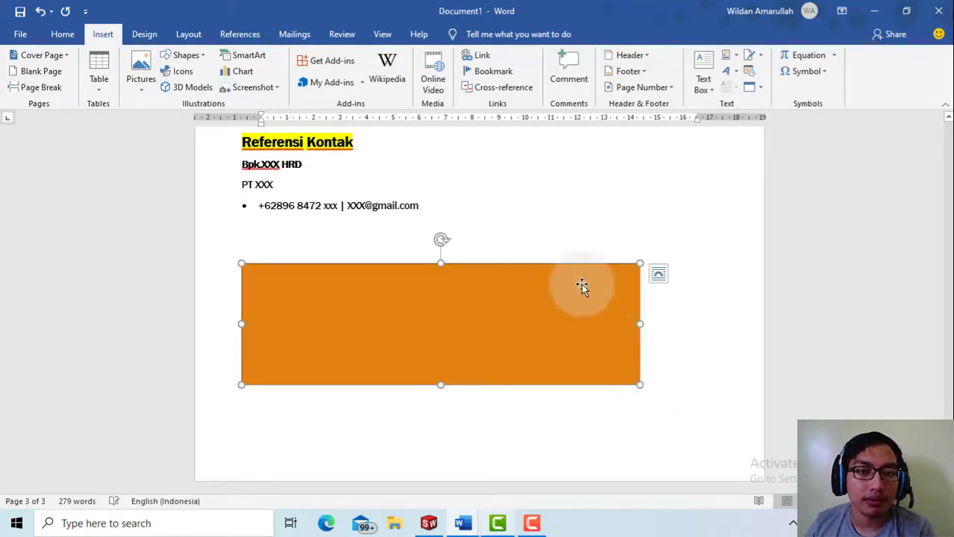
- Apply the Glow Edge theme effects to the document while viewing the orange rectangle's edge up close
left_click(66, 34)
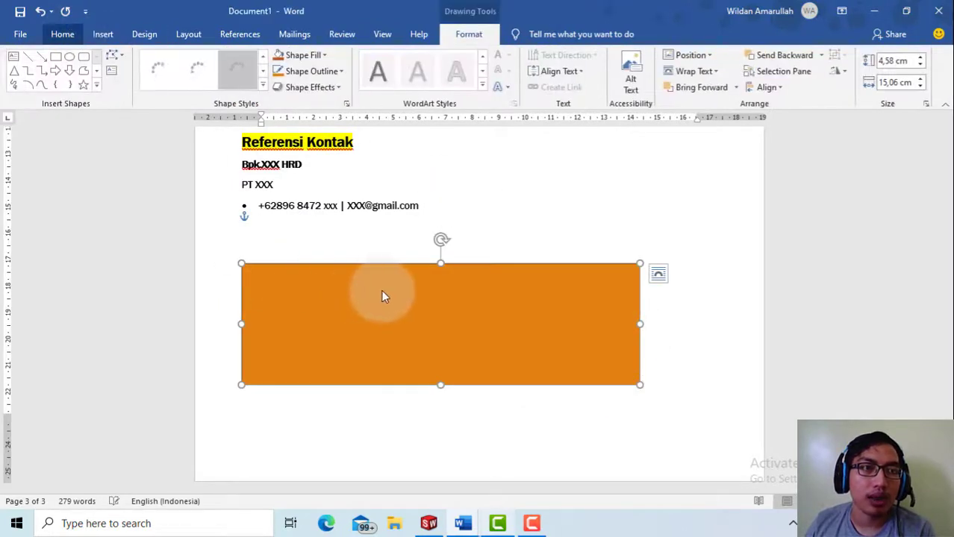
left_click(145, 36)
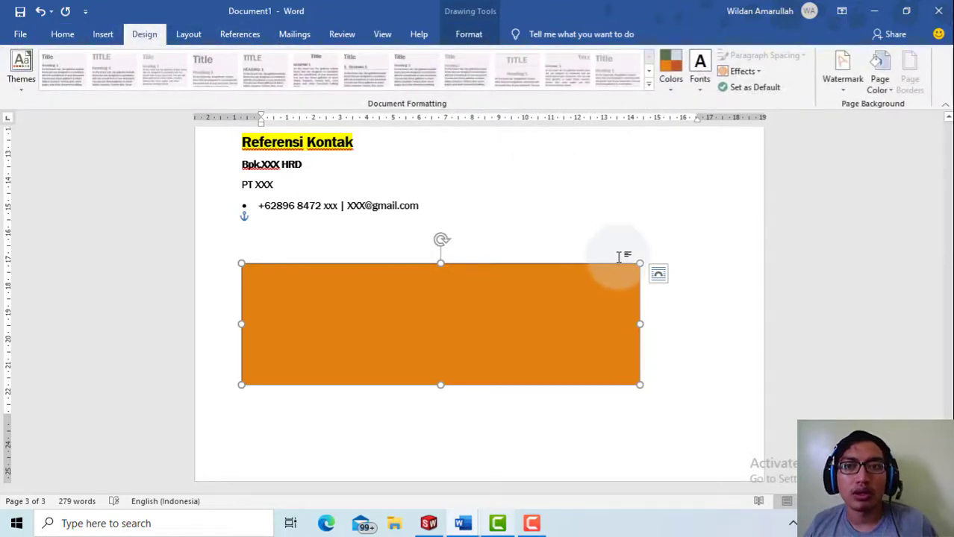
scroll(618, 257, "up", 8)
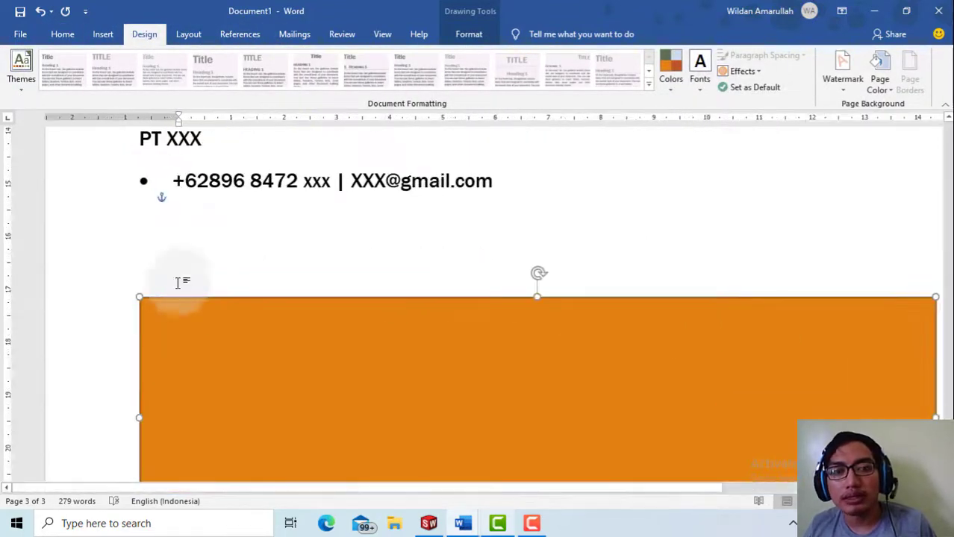
scroll(150, 339, "up", 3)
scroll(67, 341, "up", 2)
scroll(103, 287, "down", 7)
scroll(119, 275, "down", 1)
scroll(123, 273, "up", 5)
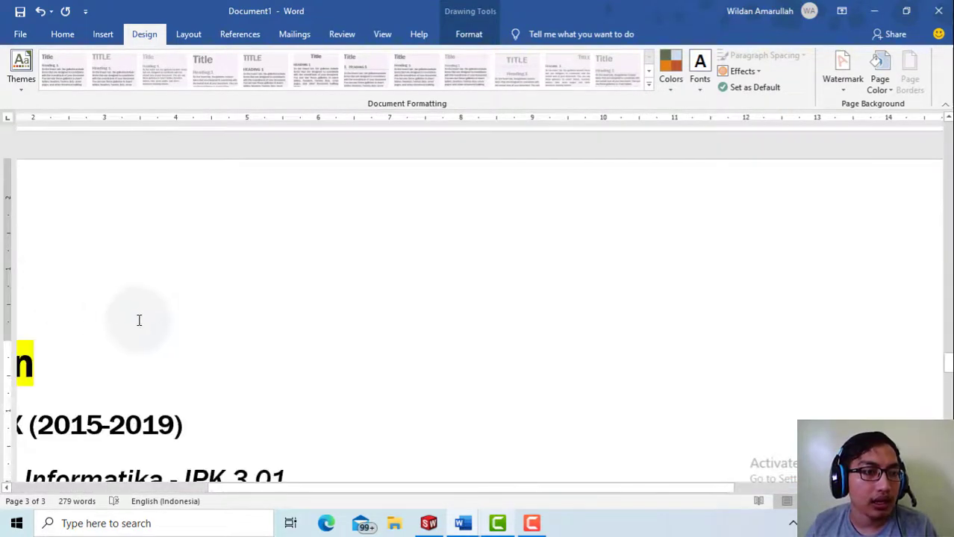
scroll(132, 319, "up", 10)
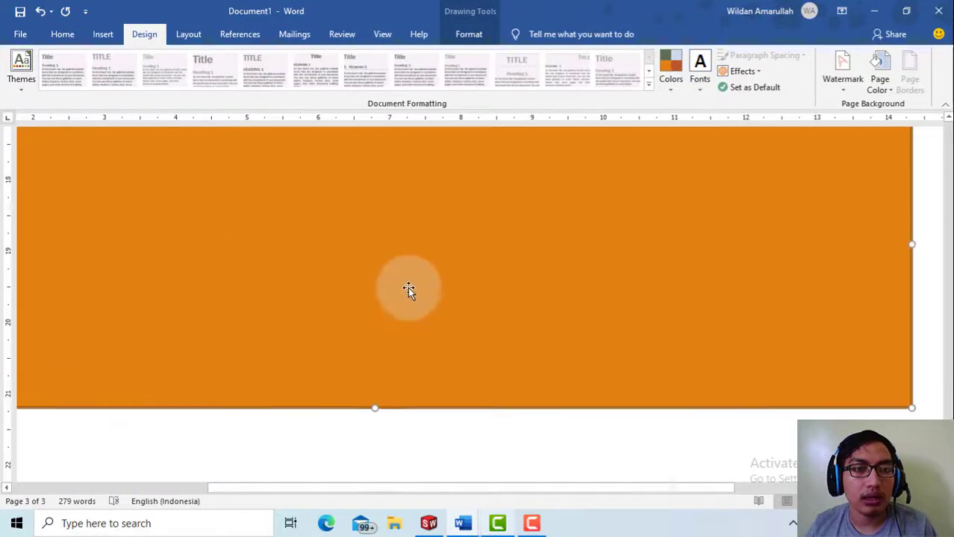
left_click_drag(713, 490, 817, 499)
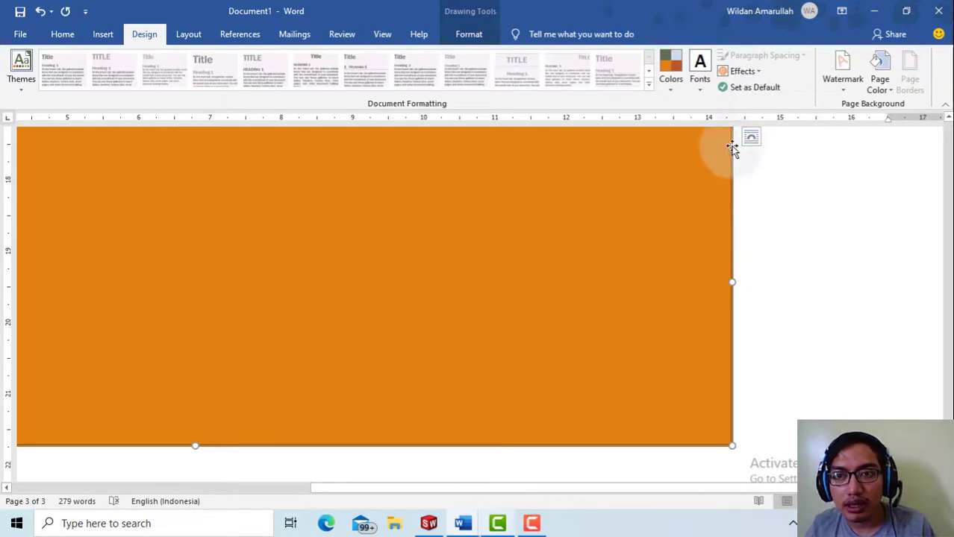
left_click(743, 72)
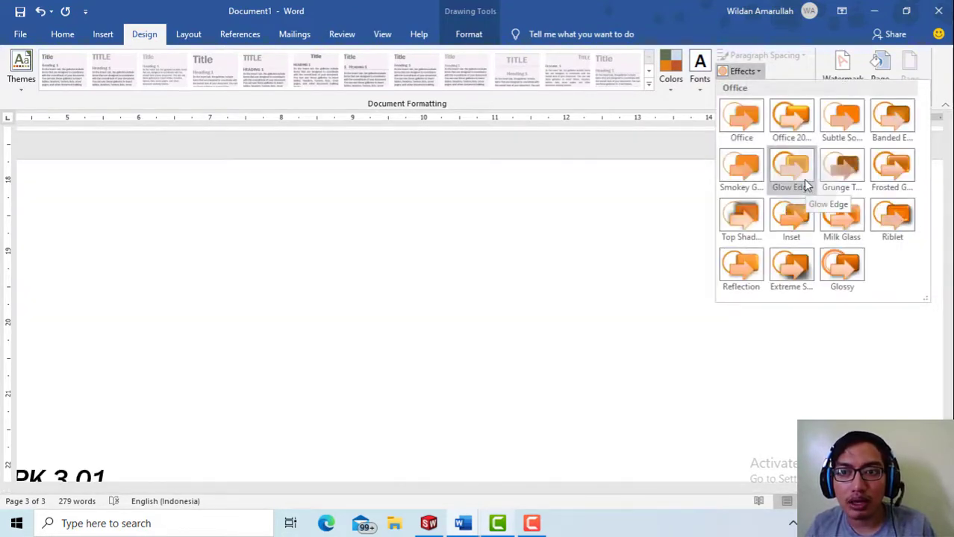
left_click(803, 179)
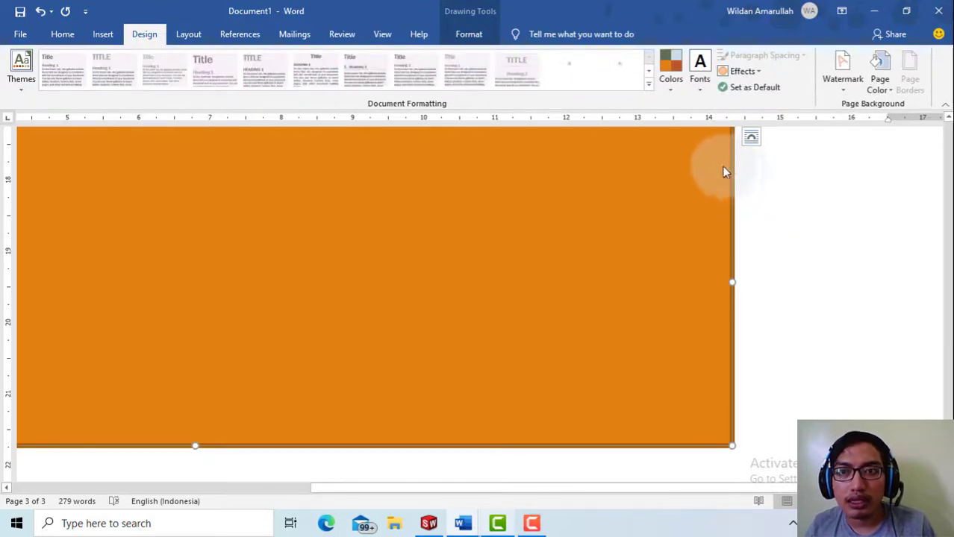
- Inspect the orange rectangle's edges and change the document's theme effects to Extreme Shadow
scroll(748, 193, "down", 2)
scroll(632, 261, "down", 3)
scroll(633, 261, "down", 5)
scroll(784, 264, "up", 3)
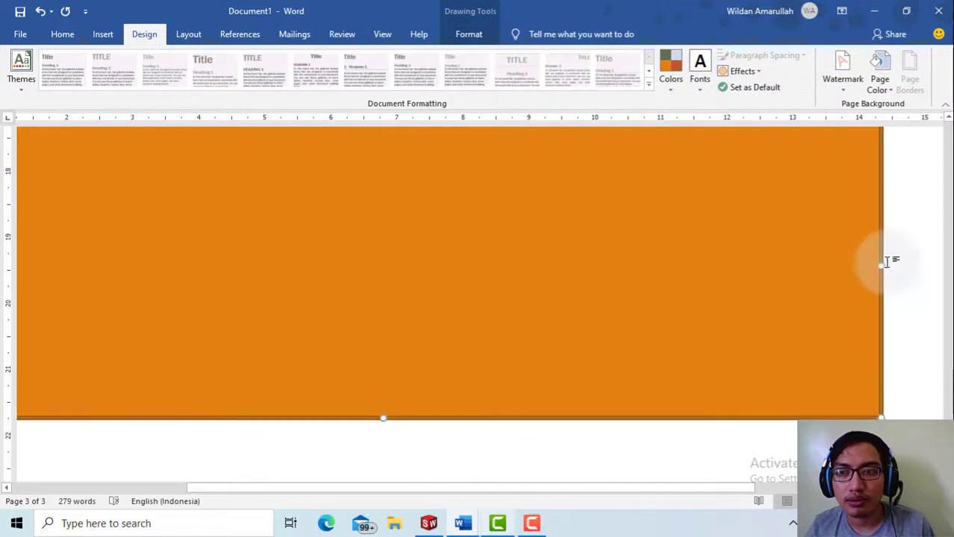
scroll(850, 257, "down", 1)
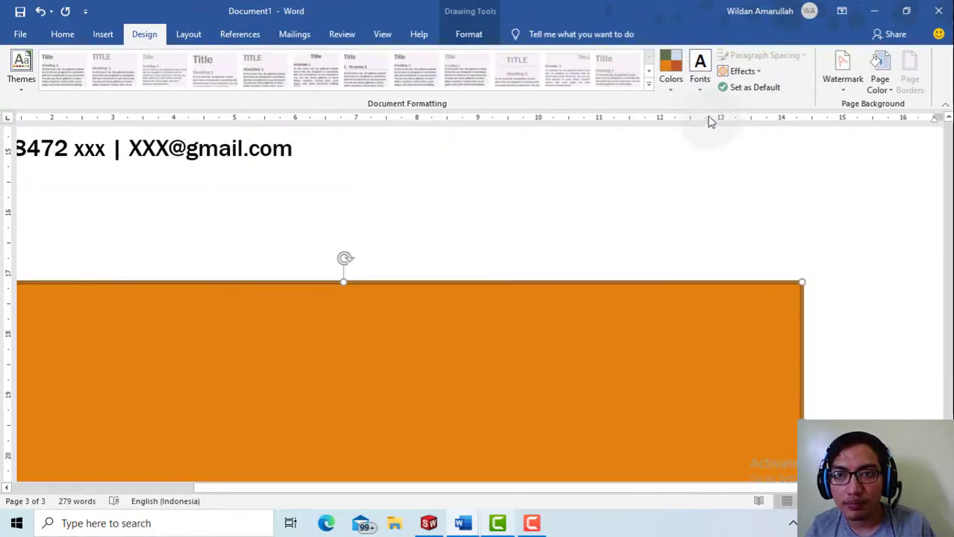
left_click(737, 71)
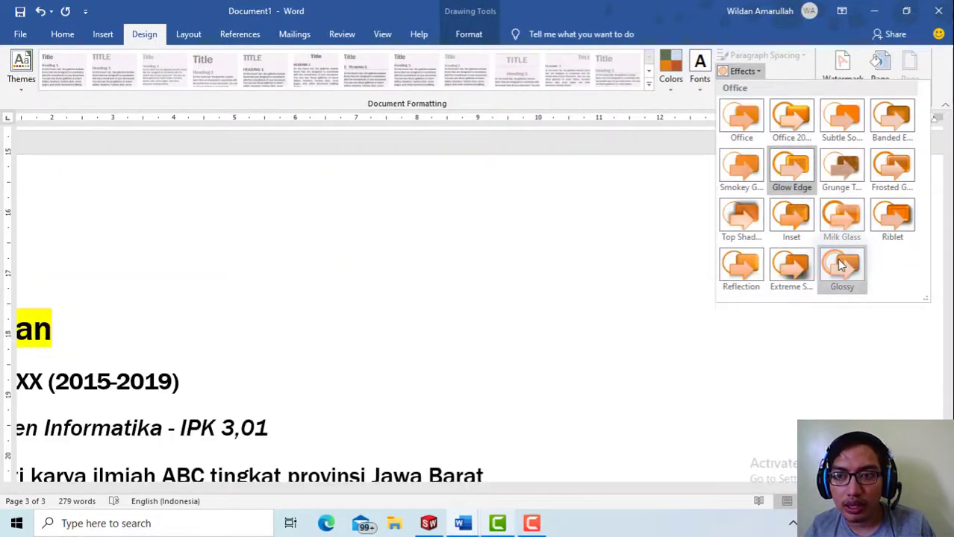
left_click(804, 267)
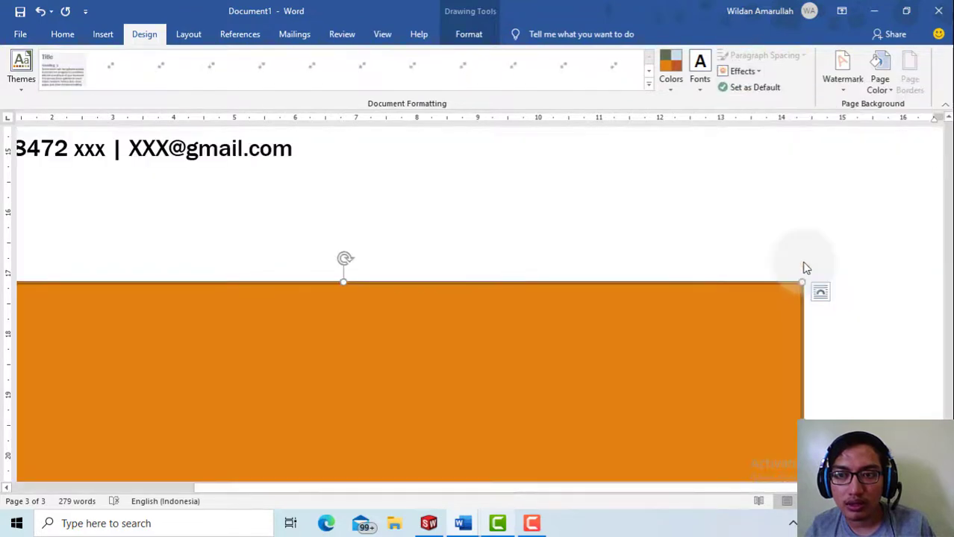
left_click(759, 238)
- Try the Glossy, Reflection and Top Shadow theme effects in turn on the orange rectangle
left_click(743, 71)
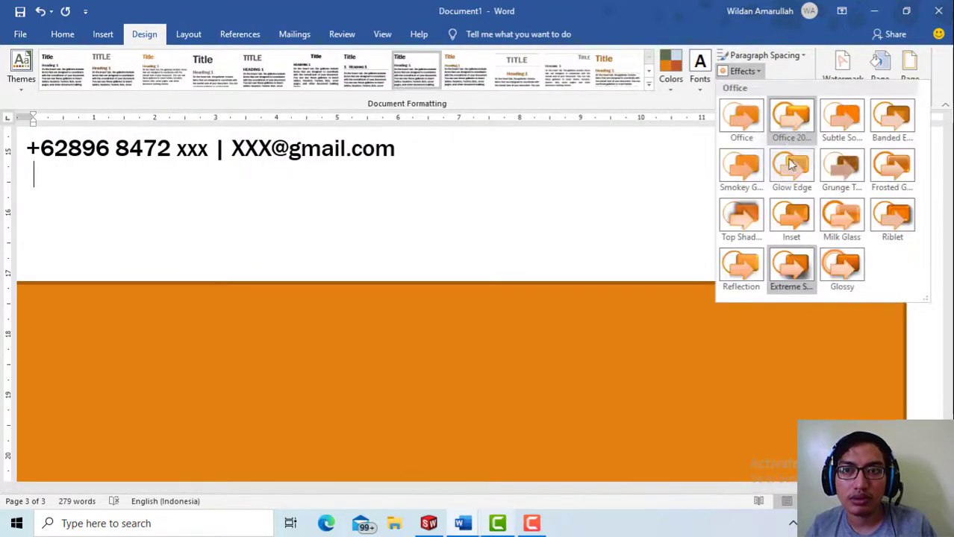
left_click(846, 271)
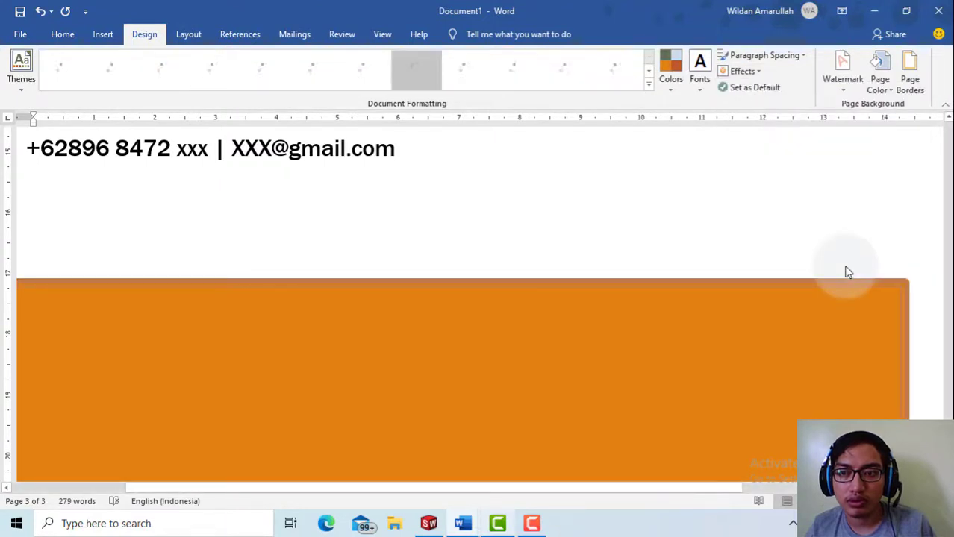
left_click(746, 72)
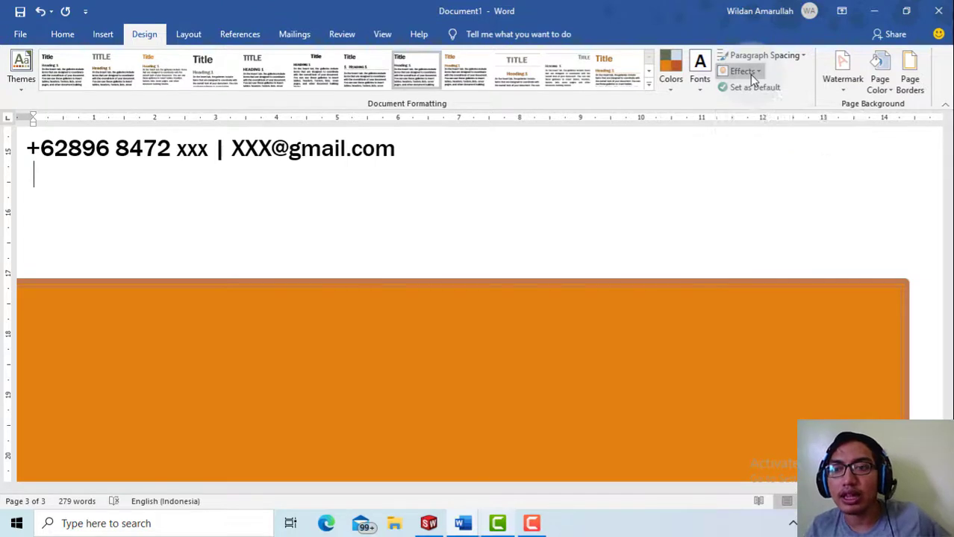
left_click(752, 278)
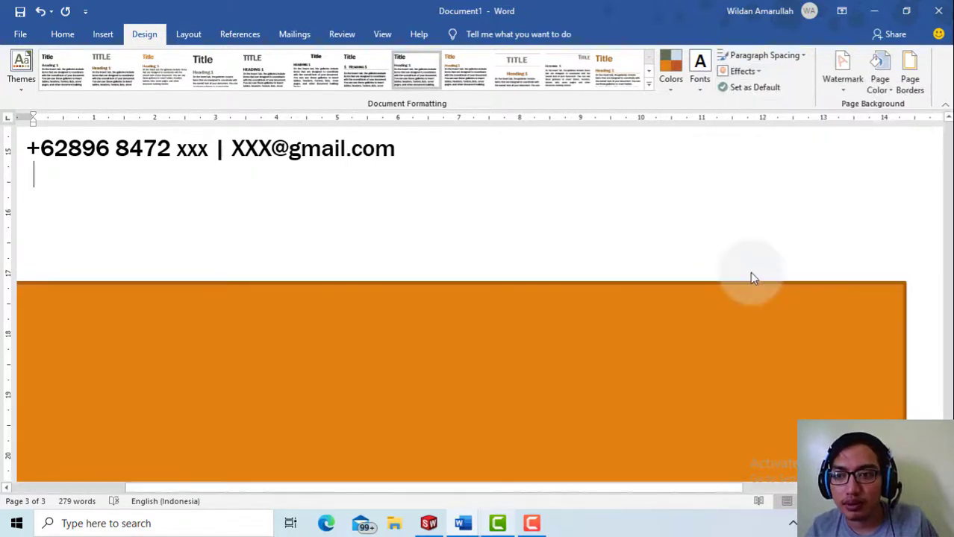
left_click(740, 72)
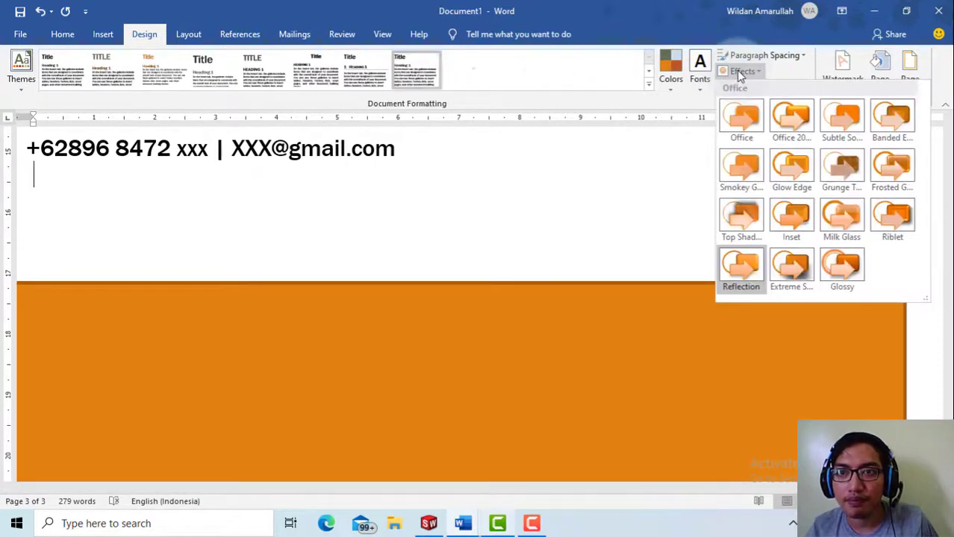
left_click(751, 220)
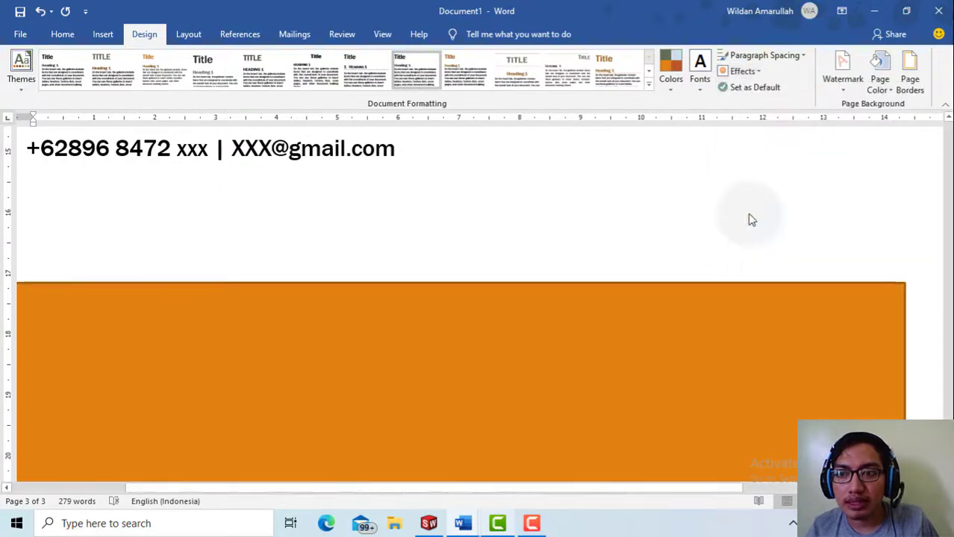
- Set the document's theme effects to Glossy and check the orange rectangle's edges and corners
left_click(749, 73)
left_click(858, 268)
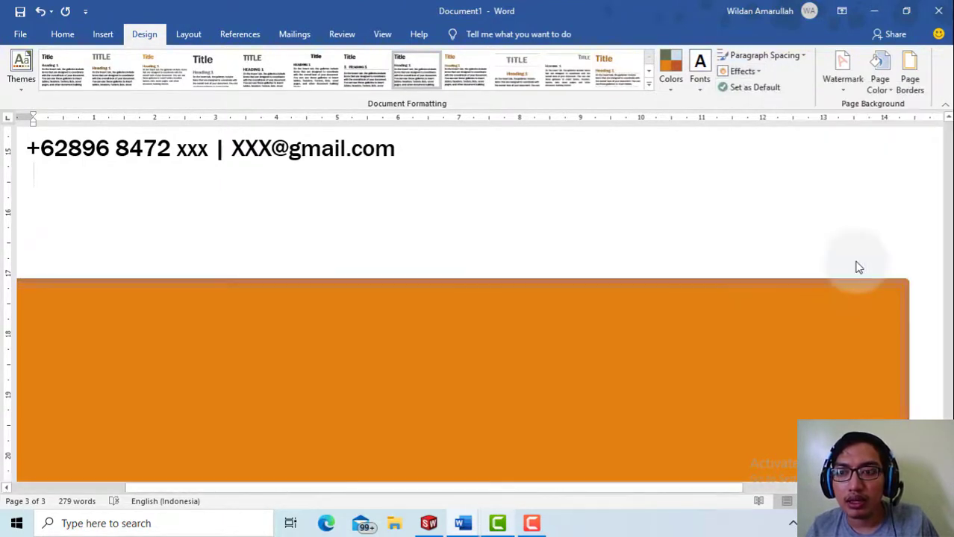
scroll(808, 334, "down", 3)
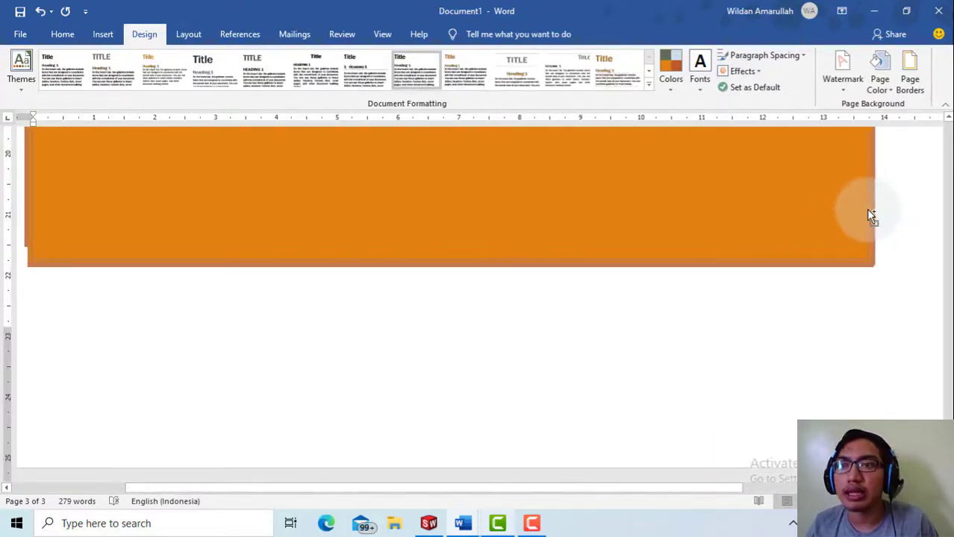
scroll(858, 246, "down", 10)
scroll(810, 329, "up", 10)
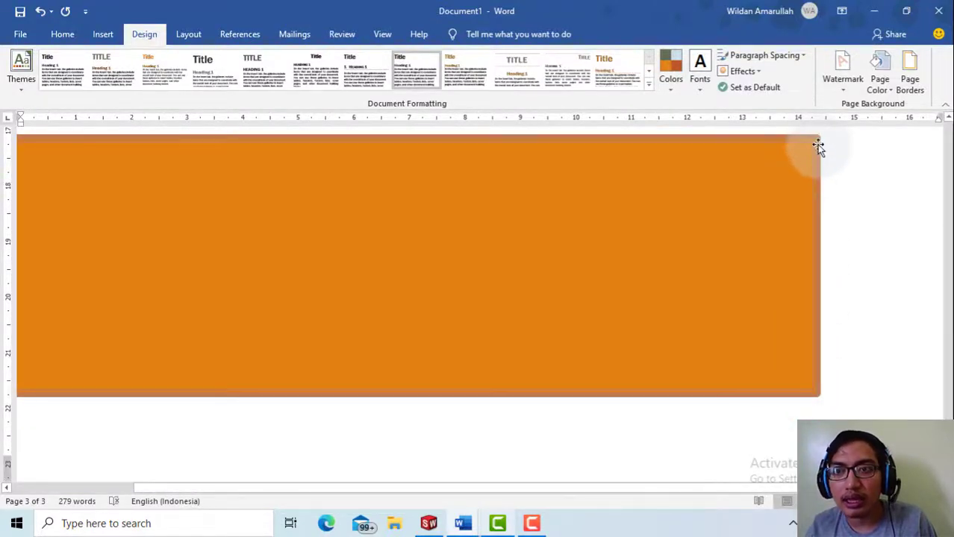
scroll(849, 352, "down", 2)
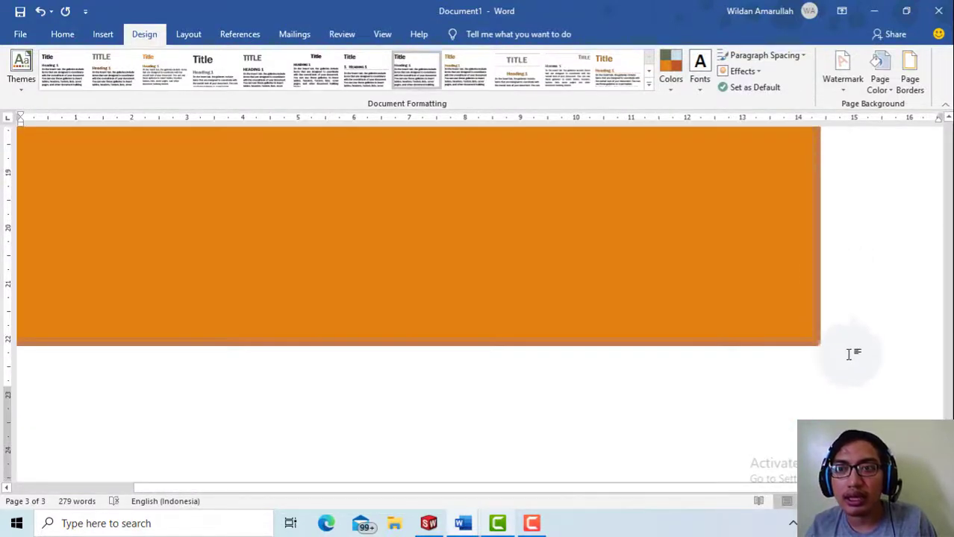
- Review the list of theme effects without picking one, and look over the last page down to the rectangle
left_click(740, 71)
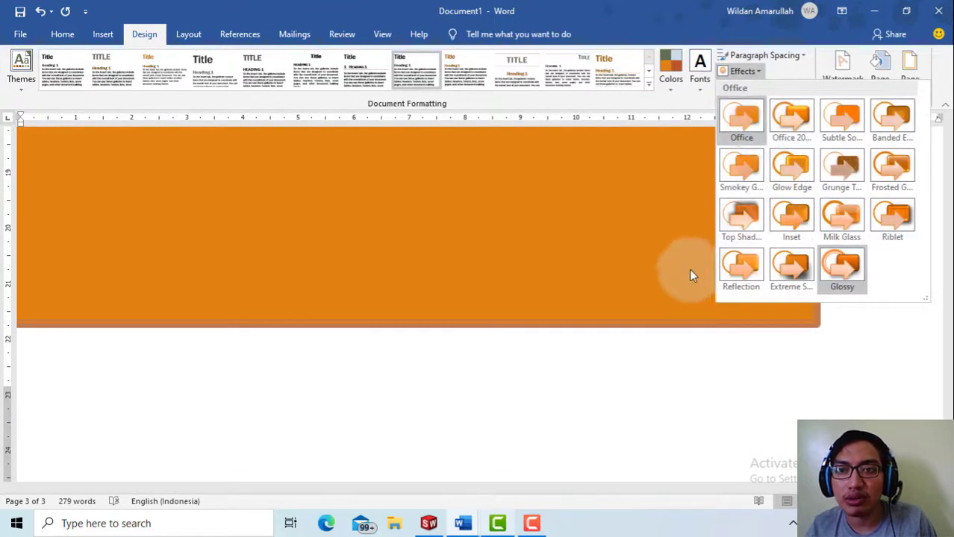
left_click(607, 388)
scroll(756, 262, "down", 5)
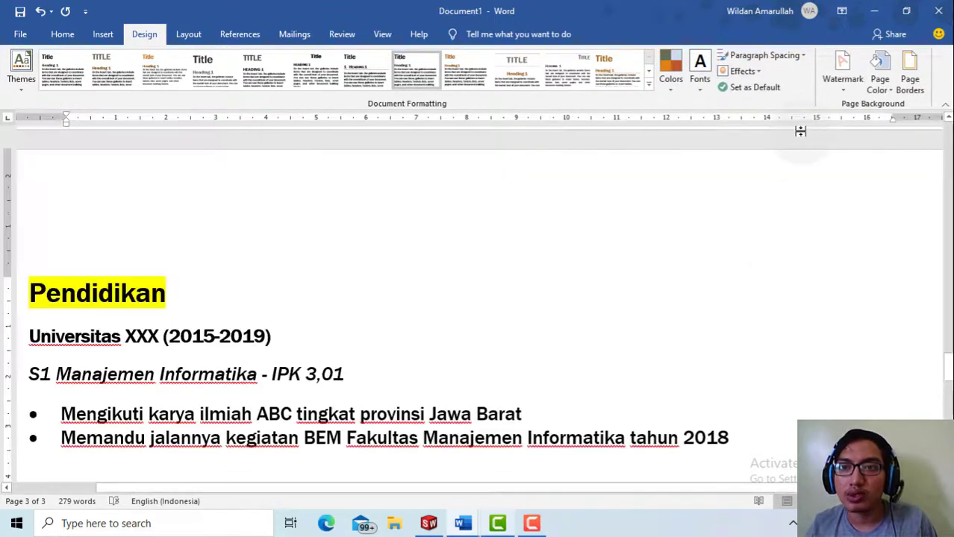
scroll(752, 251, "down", 20)
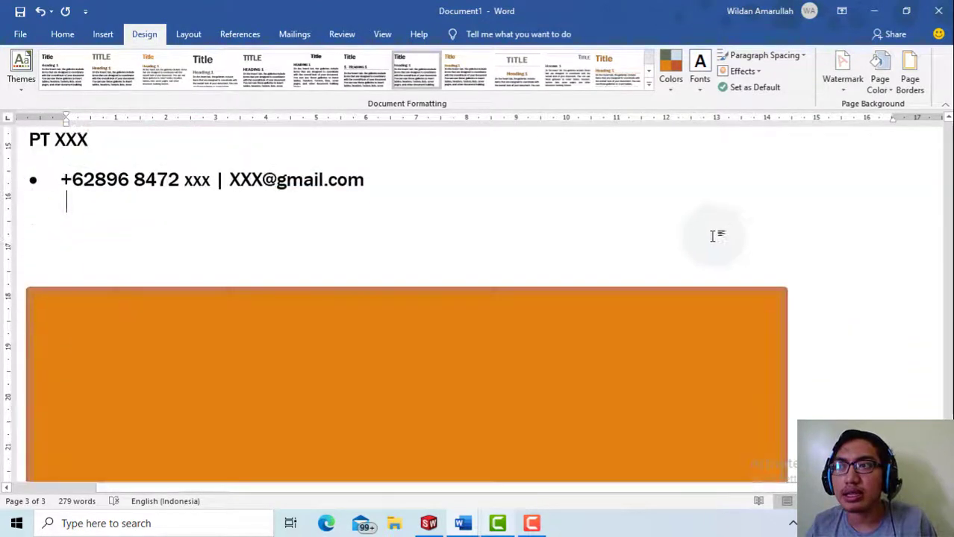
scroll(715, 237, "down", 3)
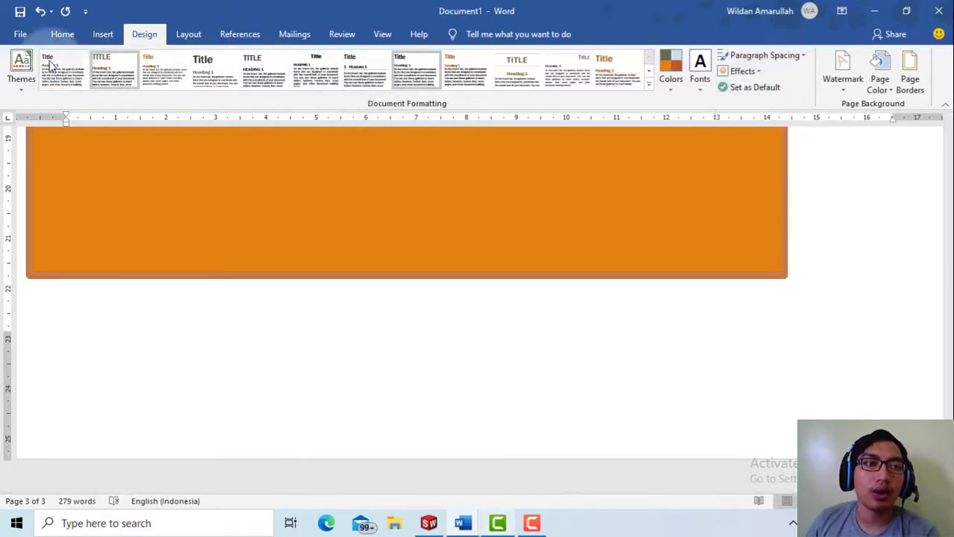
- Browse the built-in themes without applying one, and apply the ninth style set, with an orange title, to the document
left_click(21, 74)
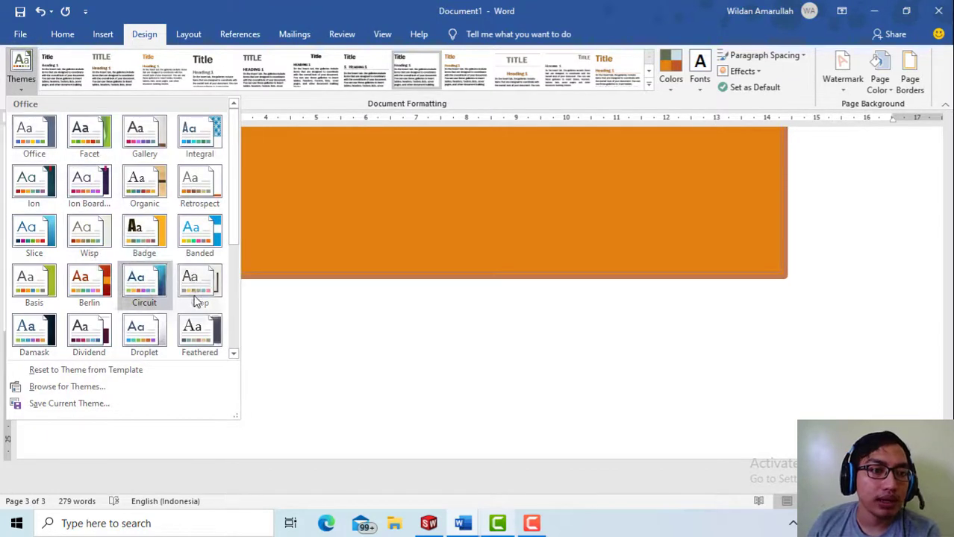
scroll(109, 194, "down", 3)
scroll(158, 253, "up", 4)
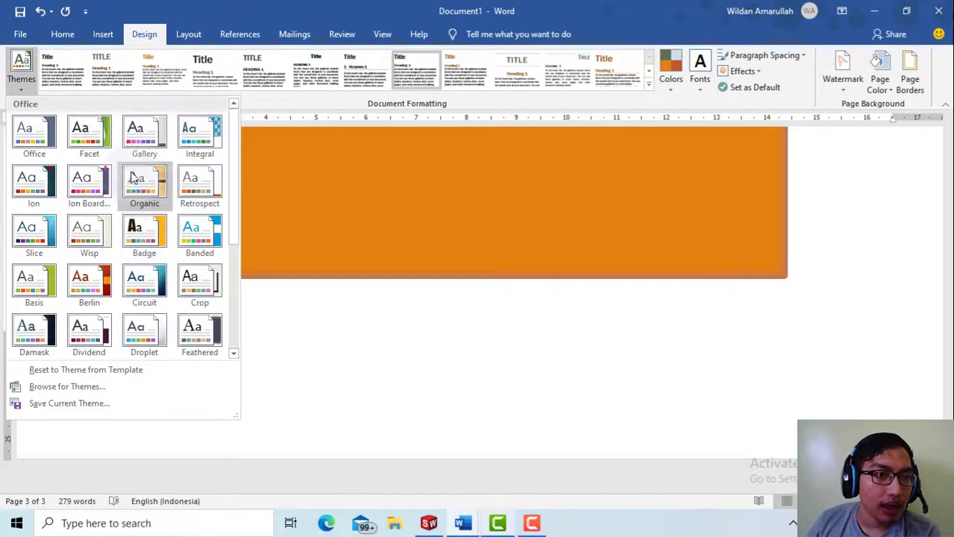
left_click(469, 80)
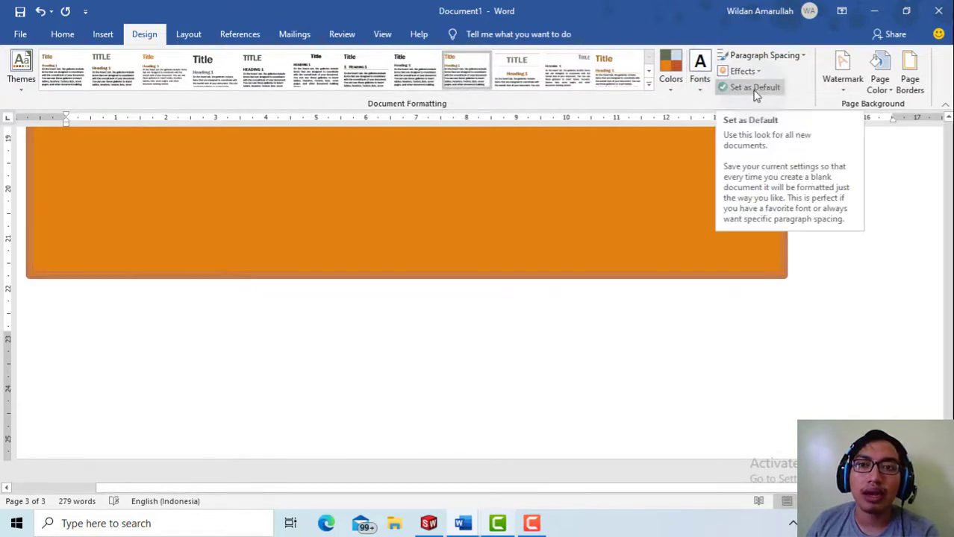
- Look over the CV sections, the paragraph styles and the cover page with the selected style set
scroll(589, 214, "up", 10)
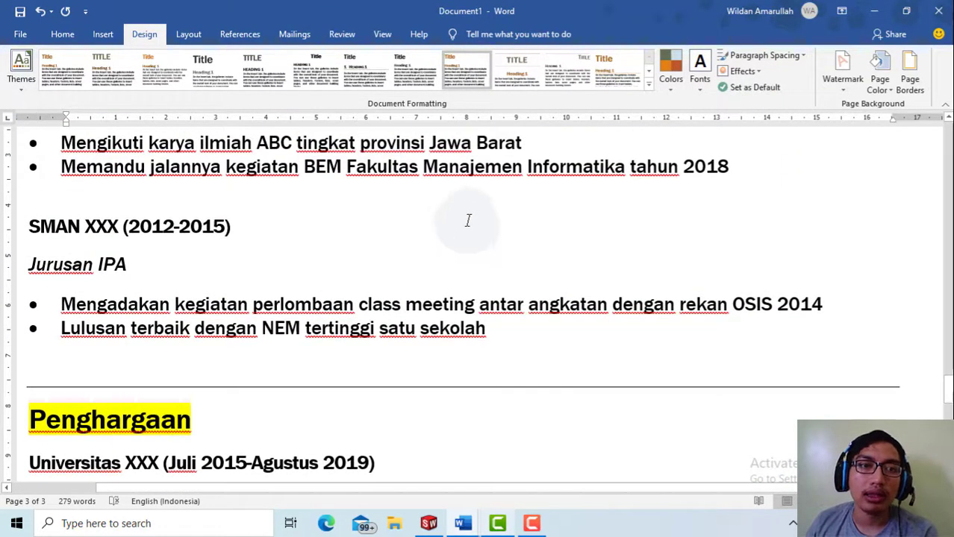
scroll(473, 212, "down", 6, "ctrl")
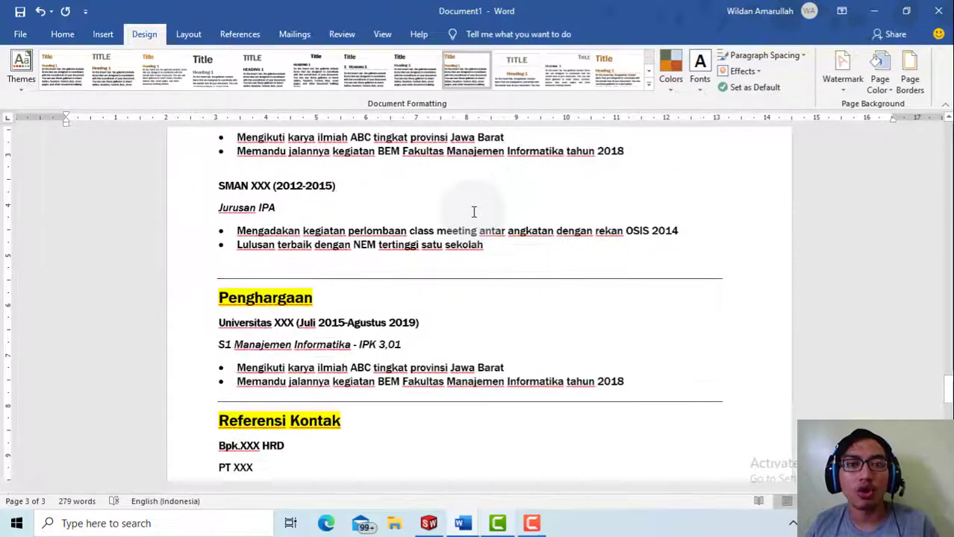
scroll(473, 212, "down", 3, "ctrl")
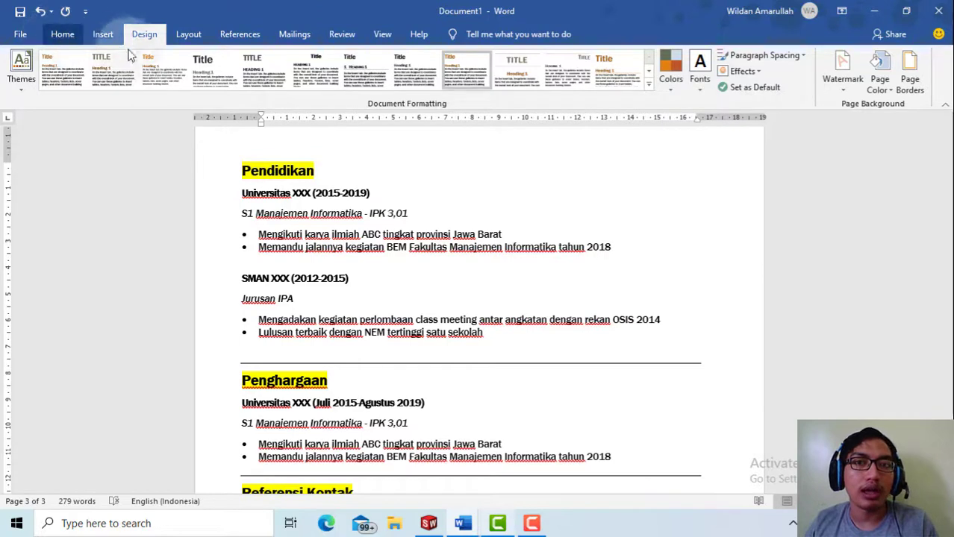
left_click(63, 34)
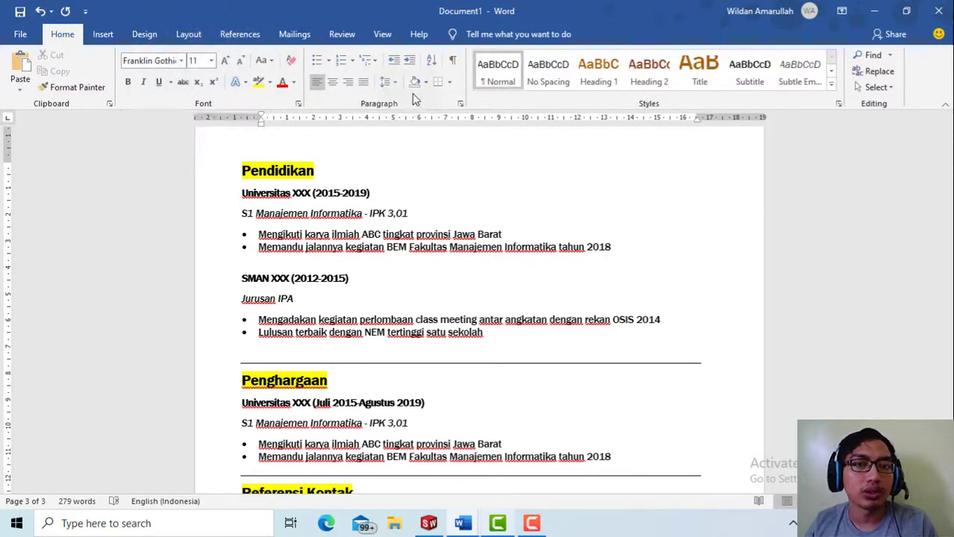
scroll(366, 187, "up", 10)
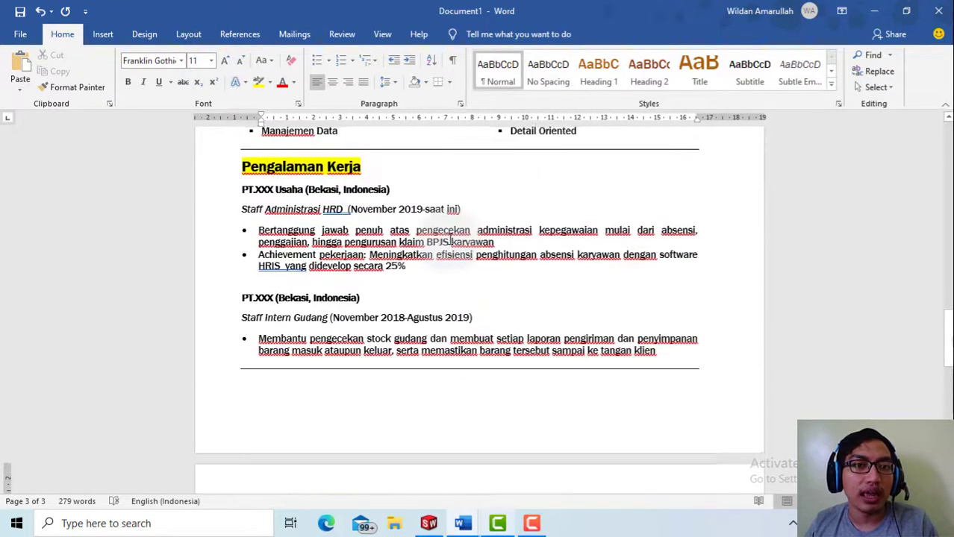
scroll(449, 241, "up", 20)
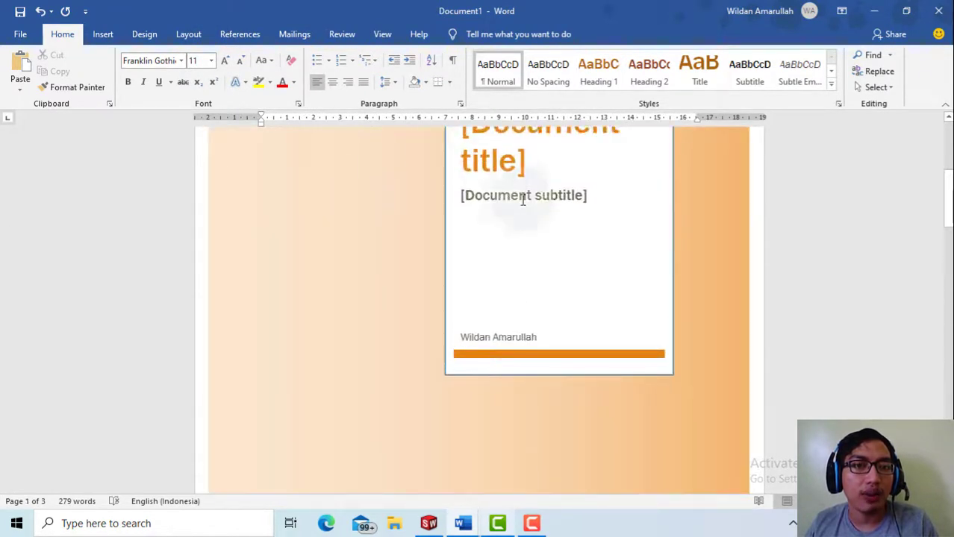
scroll(464, 168, "up", 1)
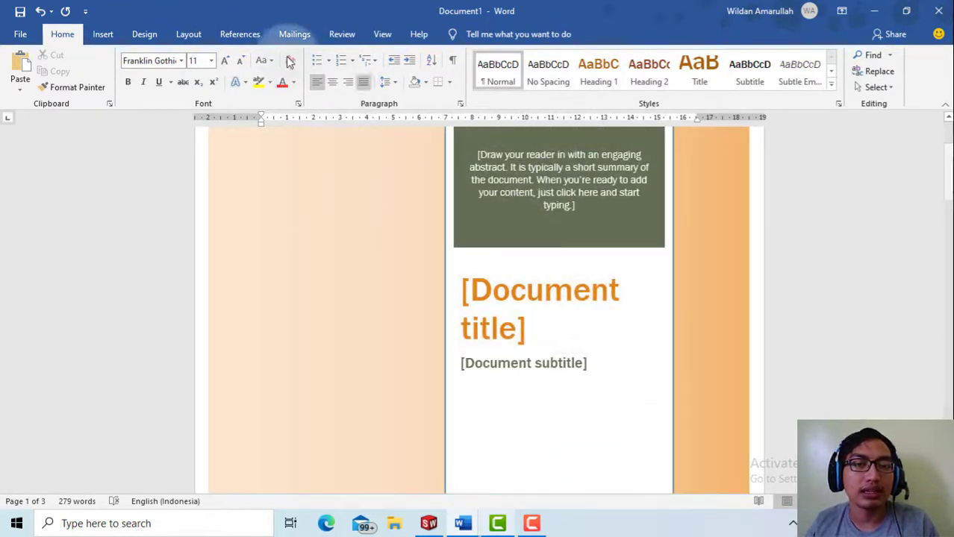
- Check the option to make the current style set and theme the default for new documents, and decline it
left_click(155, 32)
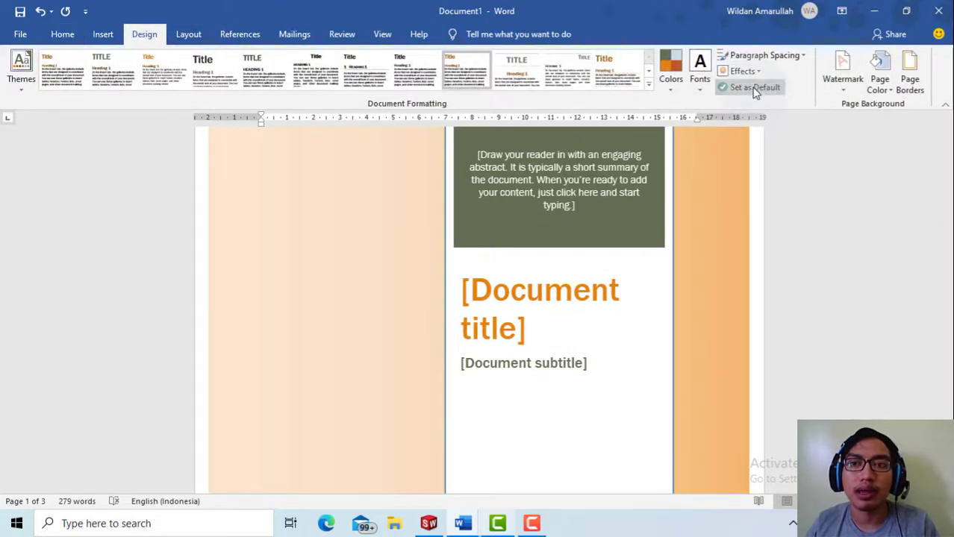
left_click(755, 88)
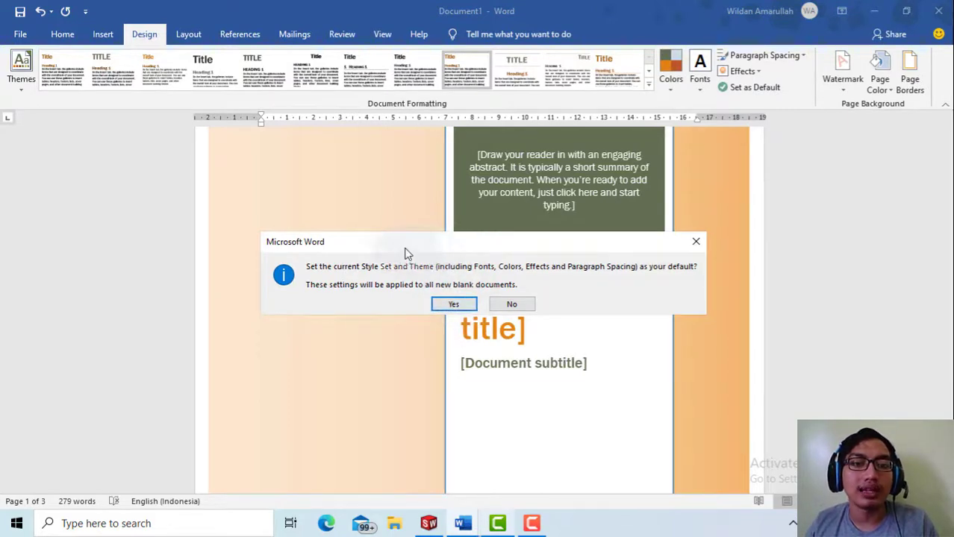
left_click(512, 305)
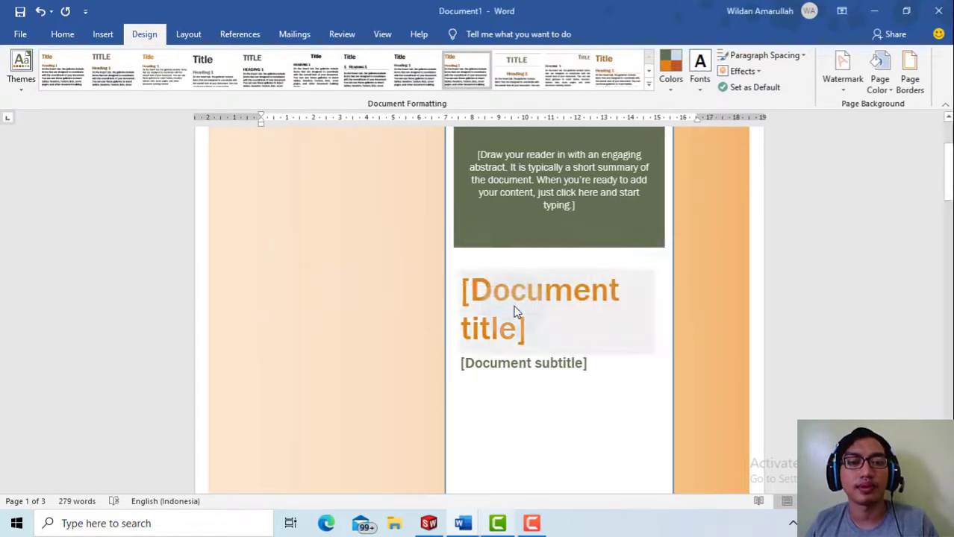